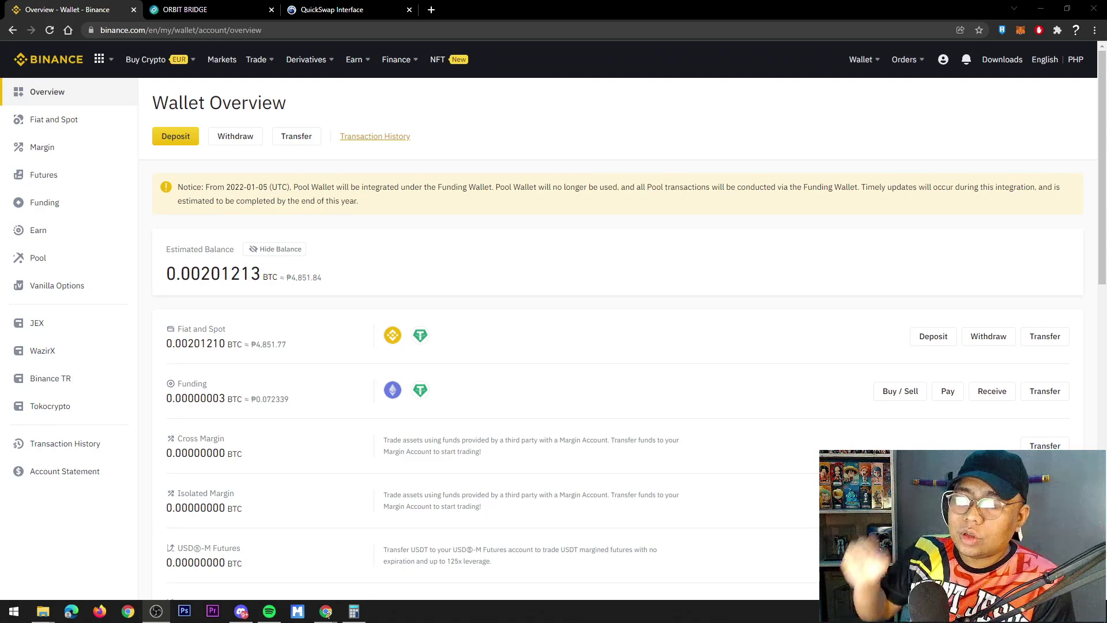
Step: Set up a MATIC withdrawal to the whitelisted Polygon Wallet address from the address book
left_click(237, 140)
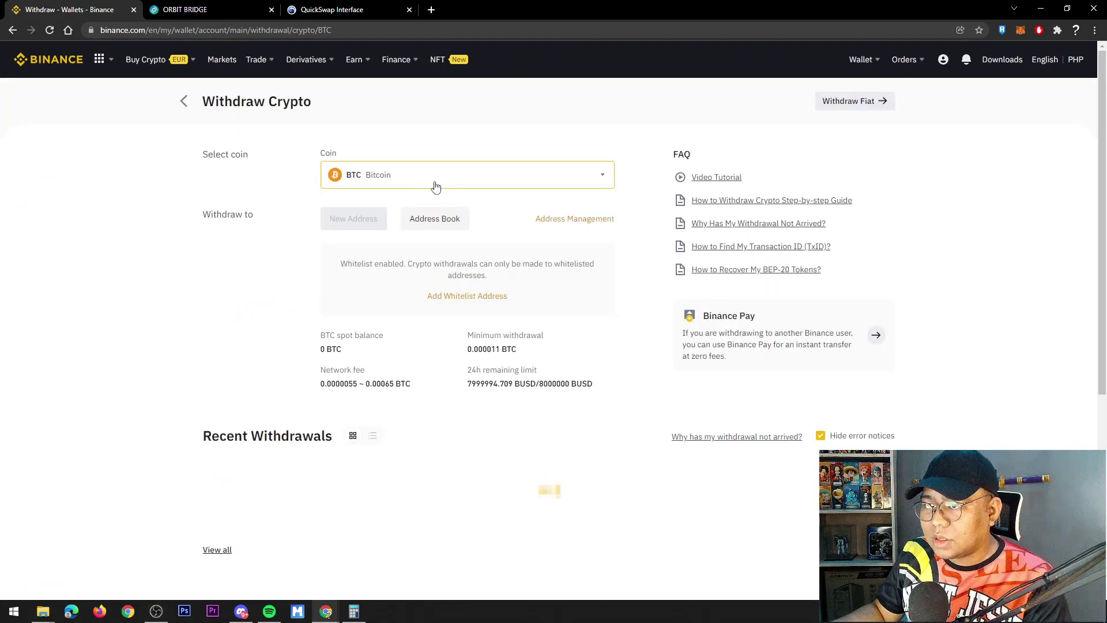
left_click(435, 181)
type("matic")
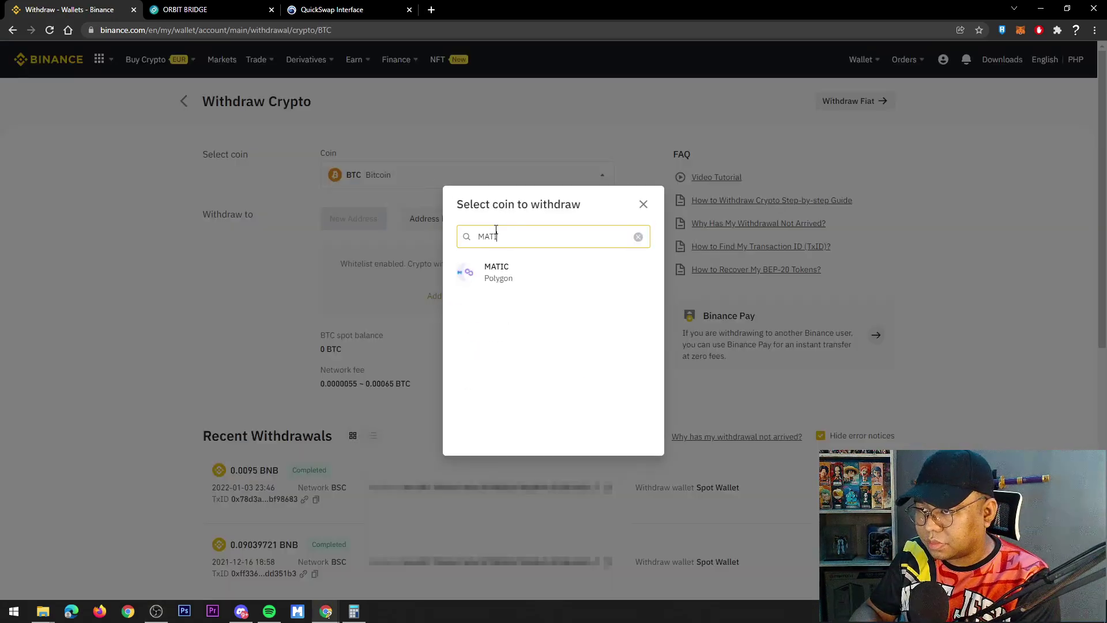
left_click(504, 271)
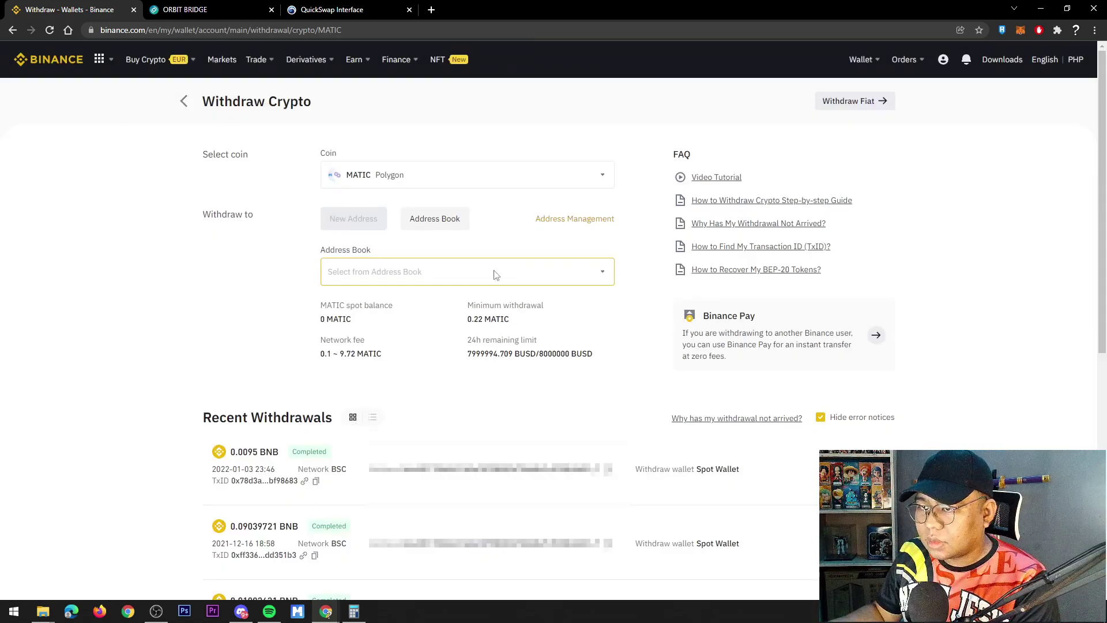
left_click(450, 275)
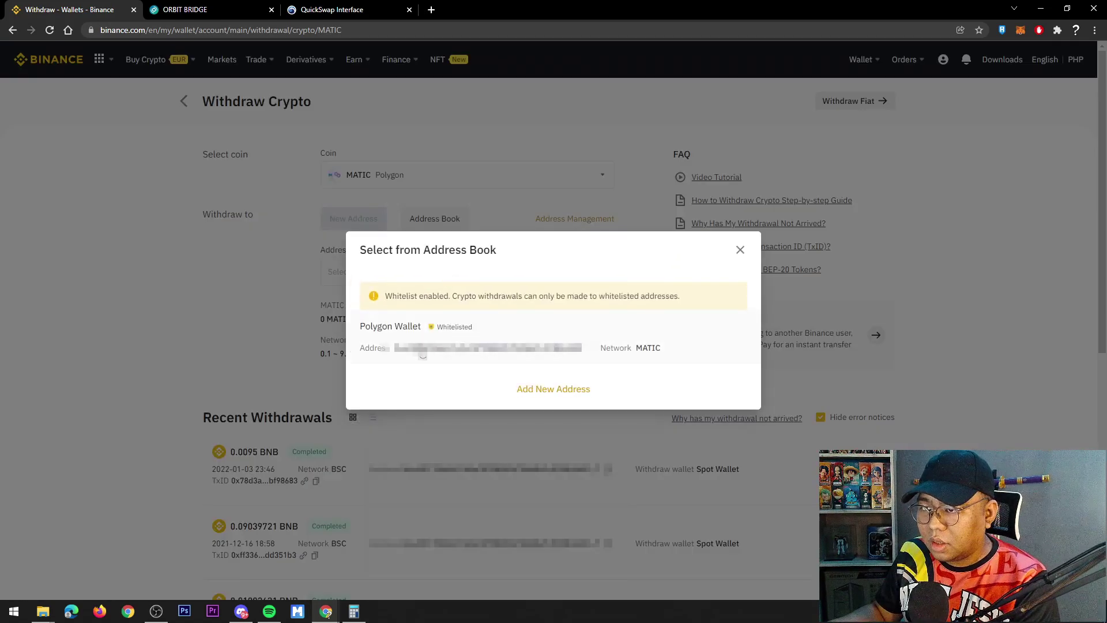
left_click(423, 349)
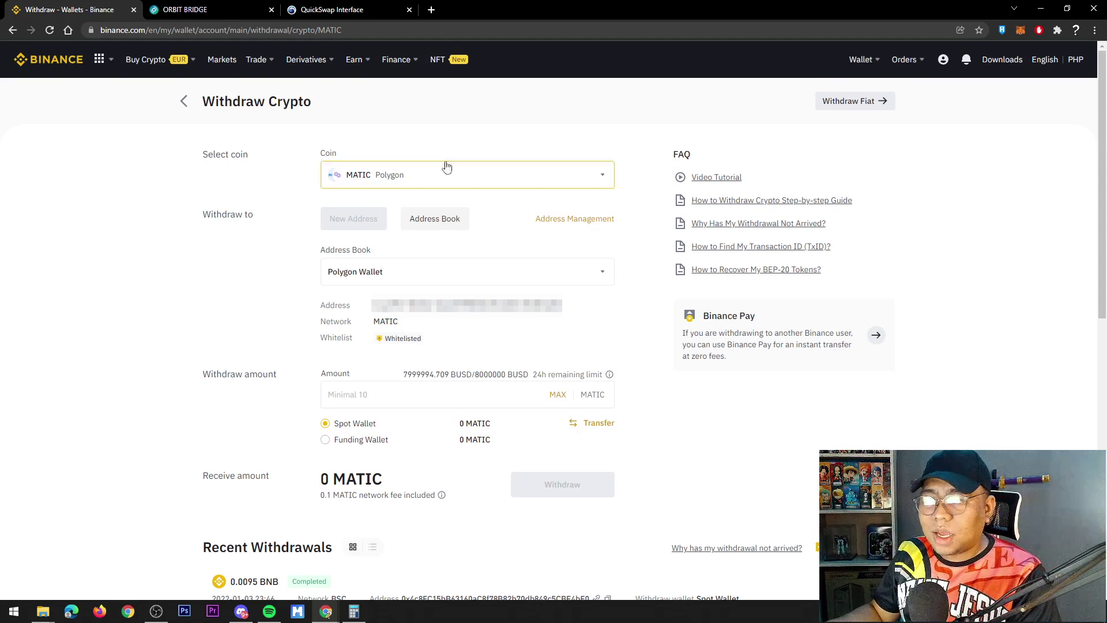
Step: Open the wallet overview and view the coin balances in the Fiat and Spot wallet
mouse_move(861, 57)
left_click(867, 97)
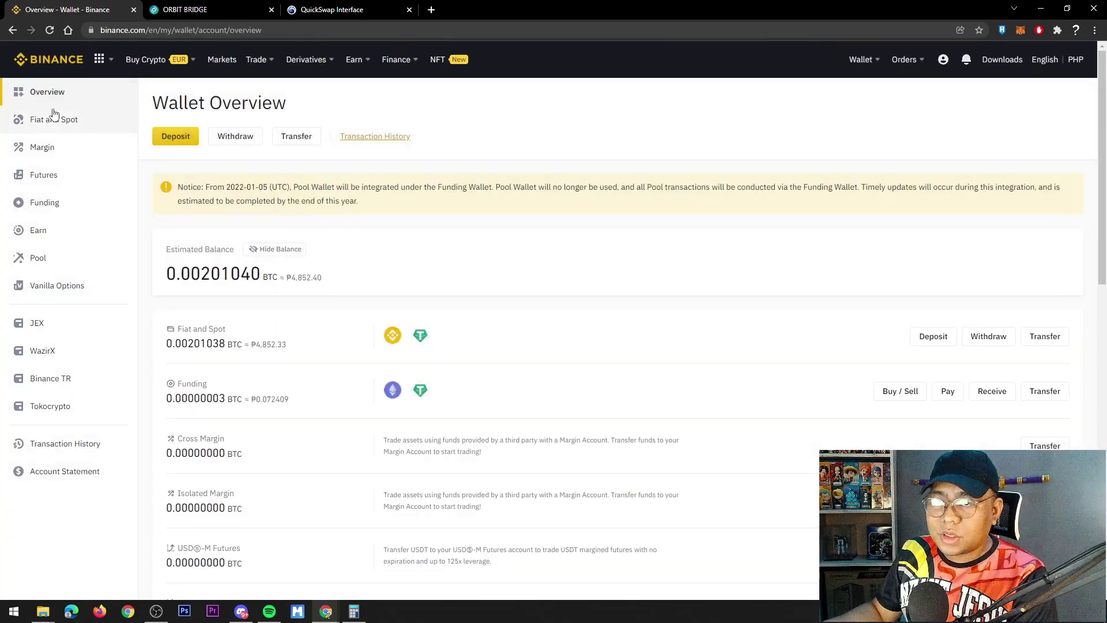
left_click(54, 117)
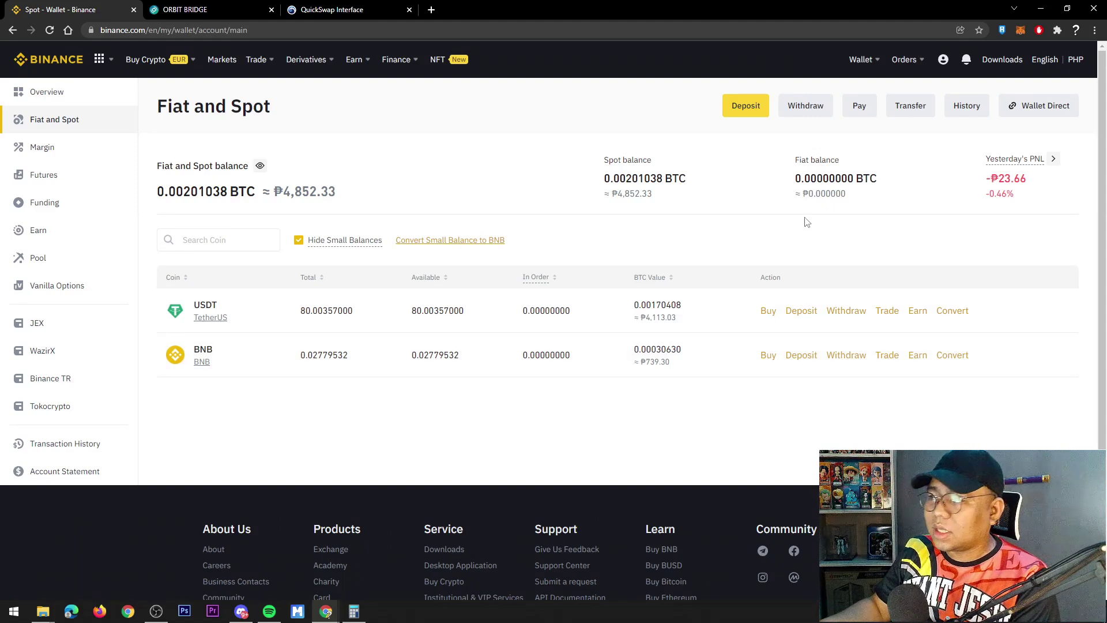
Step: Switch the MetaMask wallet's network to Binance Smart Chain Mainnet
left_click(1016, 31)
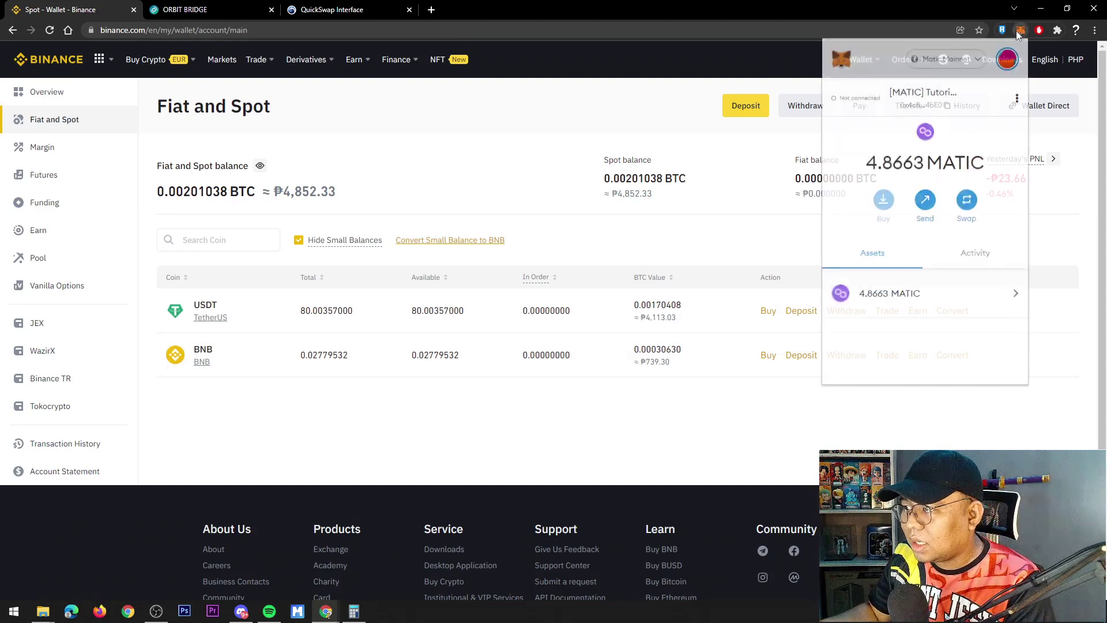
left_click(964, 64)
left_click(924, 193)
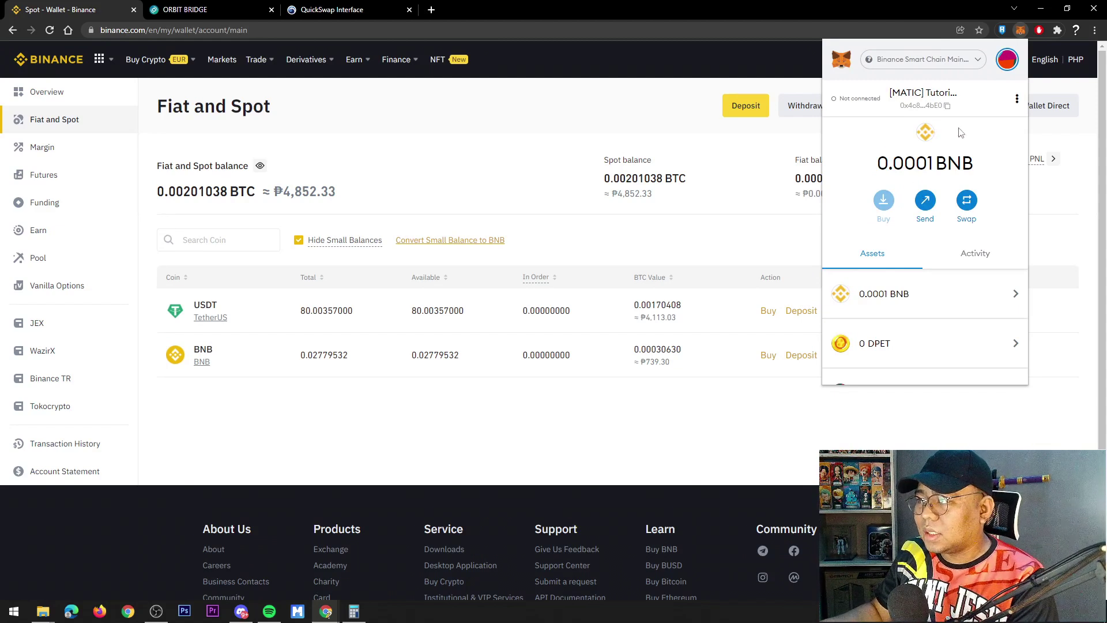
left_click(596, 125)
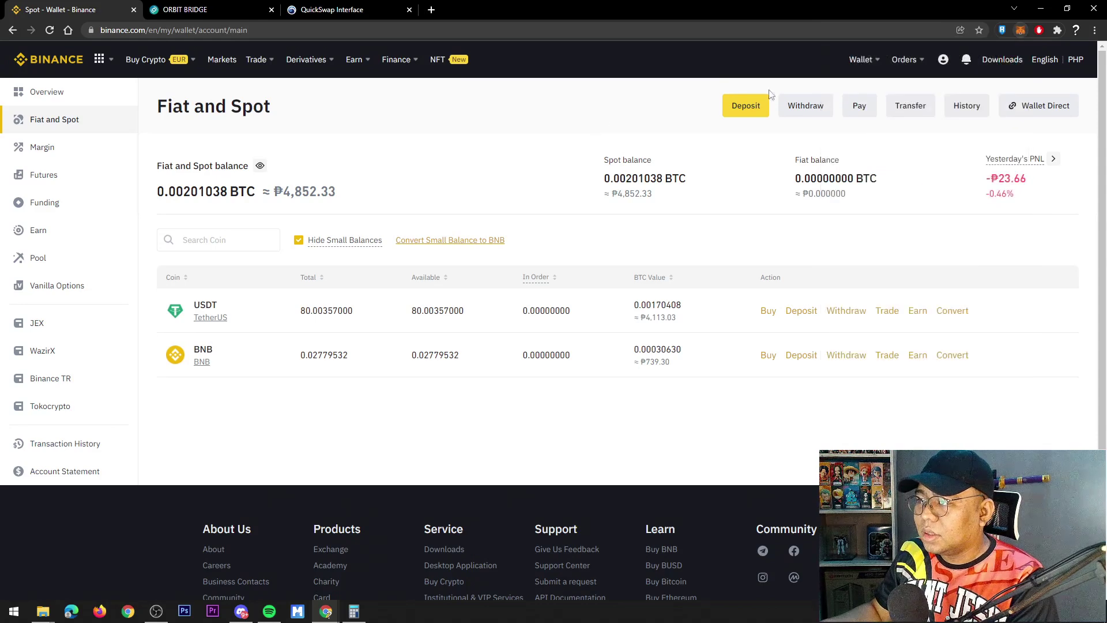
Step: Start a BNB crypto withdrawal to the whitelisted BSC Wallet address from the address book
left_click(814, 107)
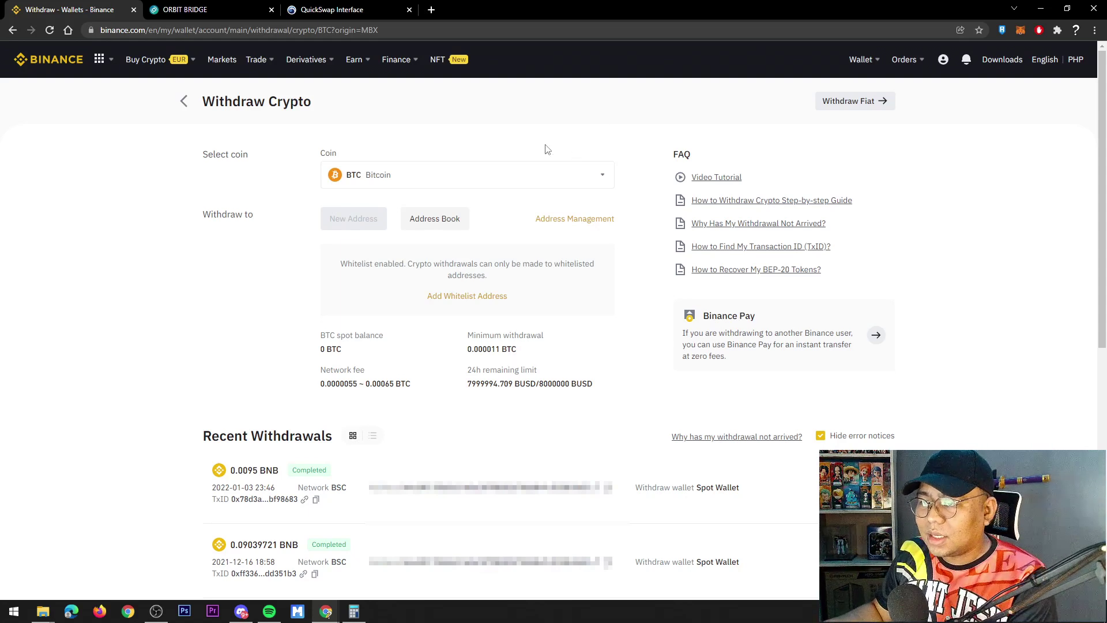
left_click(489, 174)
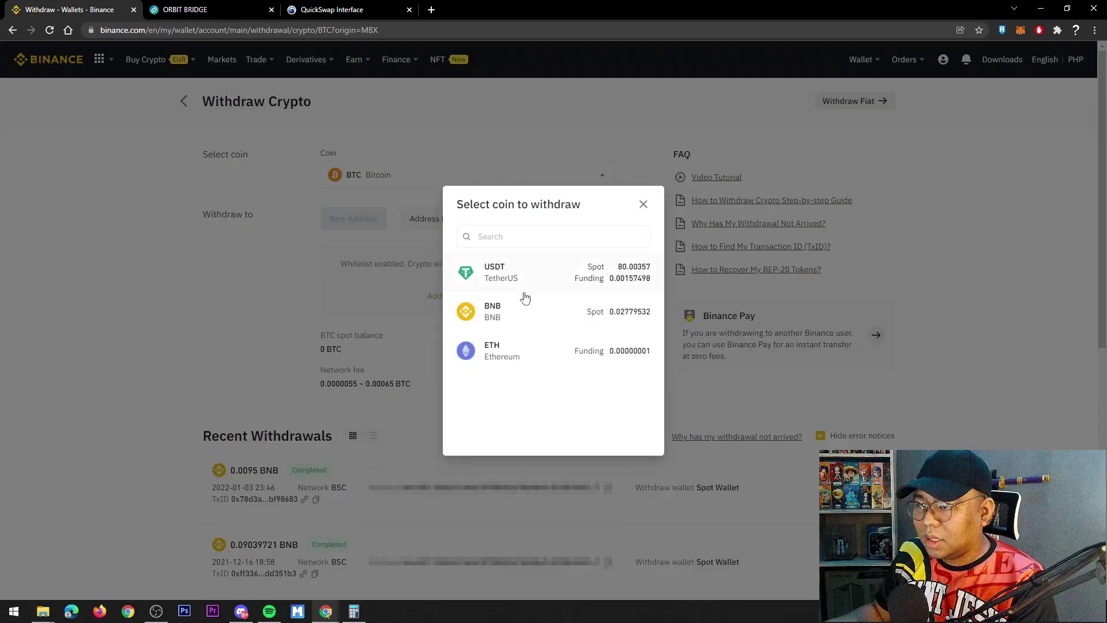
left_click(521, 319)
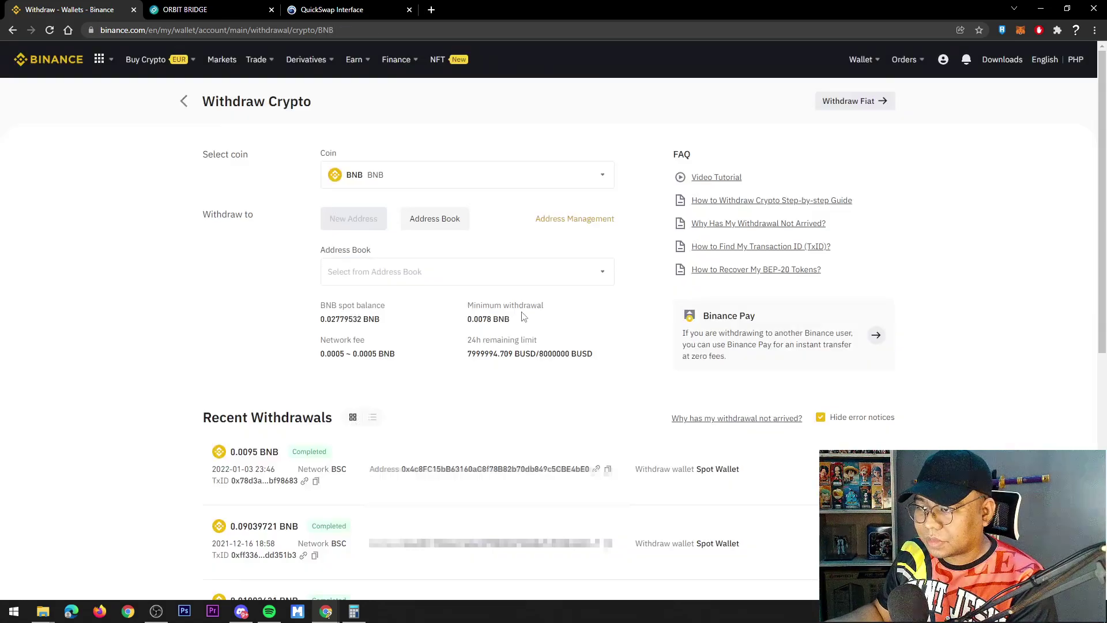
left_click(591, 279)
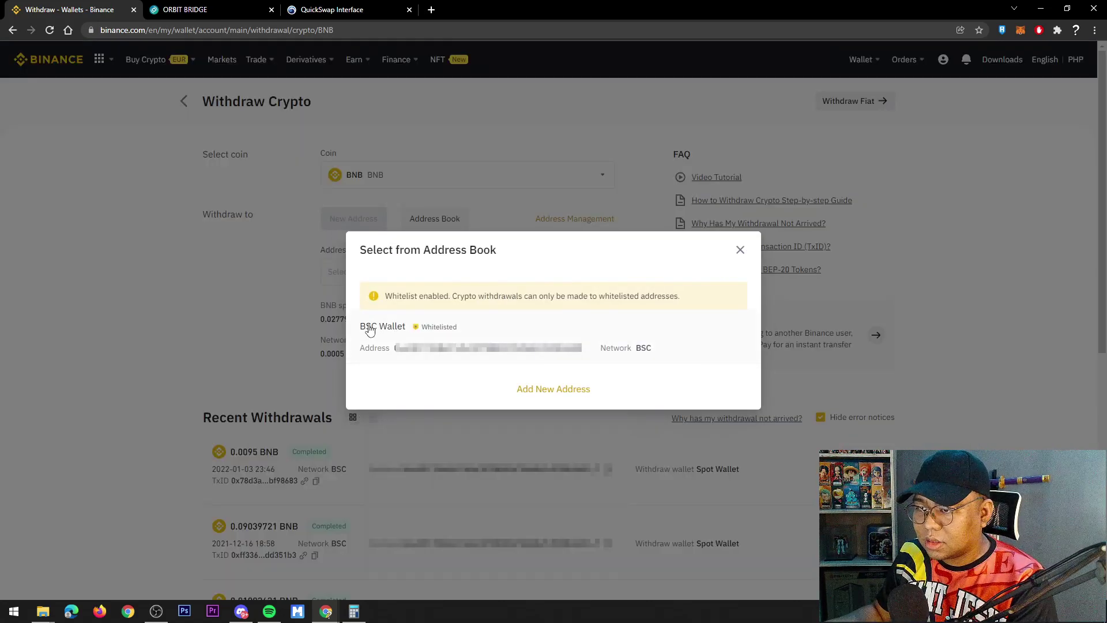
left_click(443, 341)
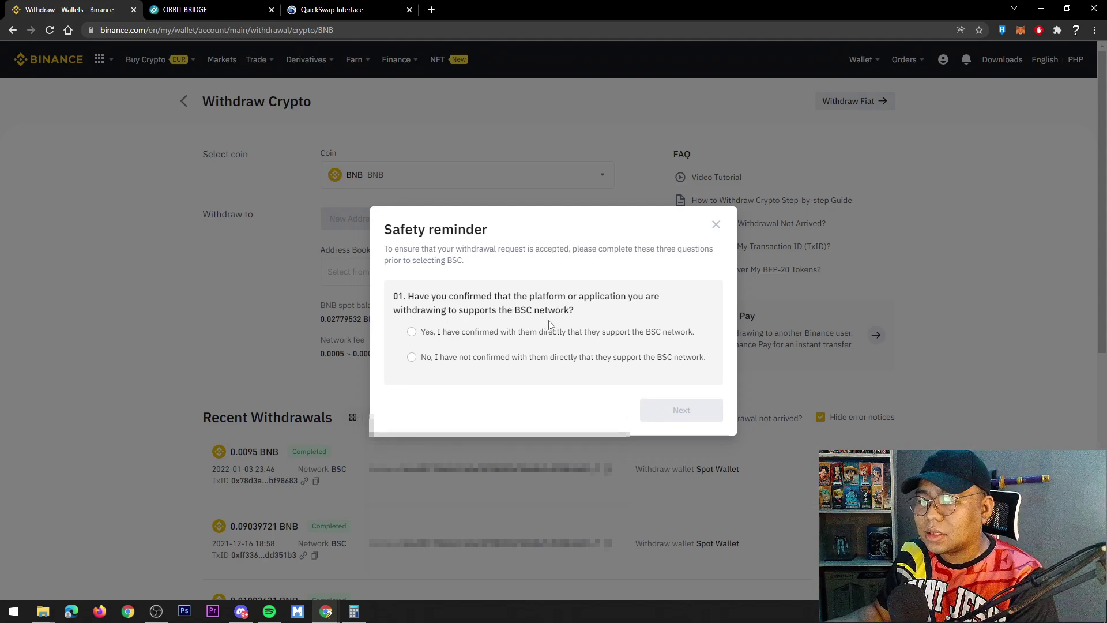
Step: Complete the three-question BSC safety quiz, confirming BSC support, the risk of losing assets on unsupported platforms, and the BEP20 standard
left_click(423, 334)
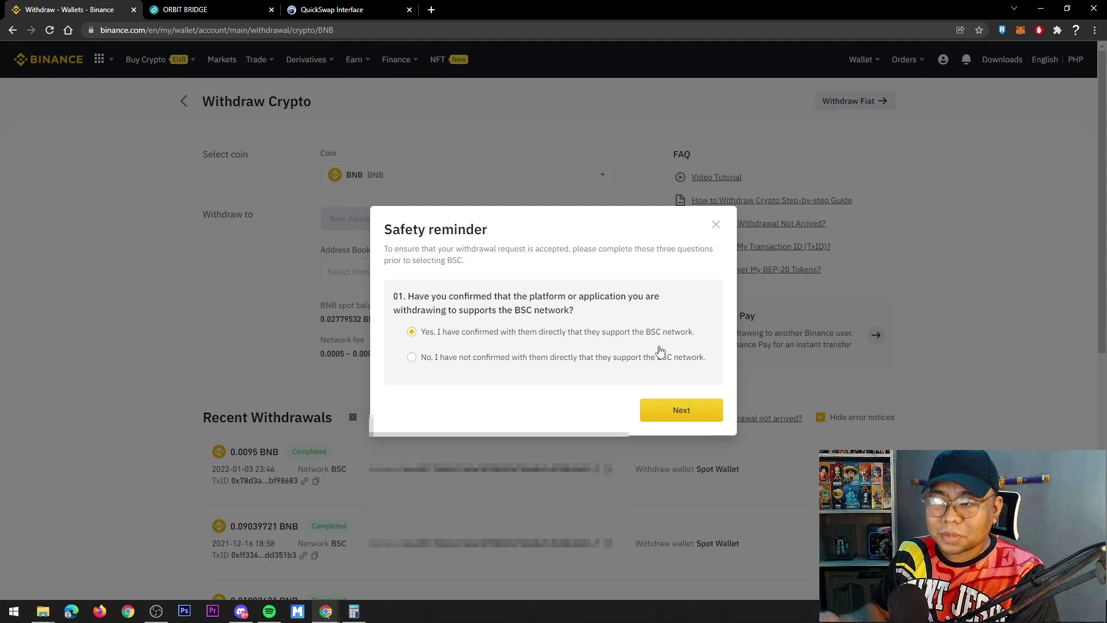
left_click(673, 410)
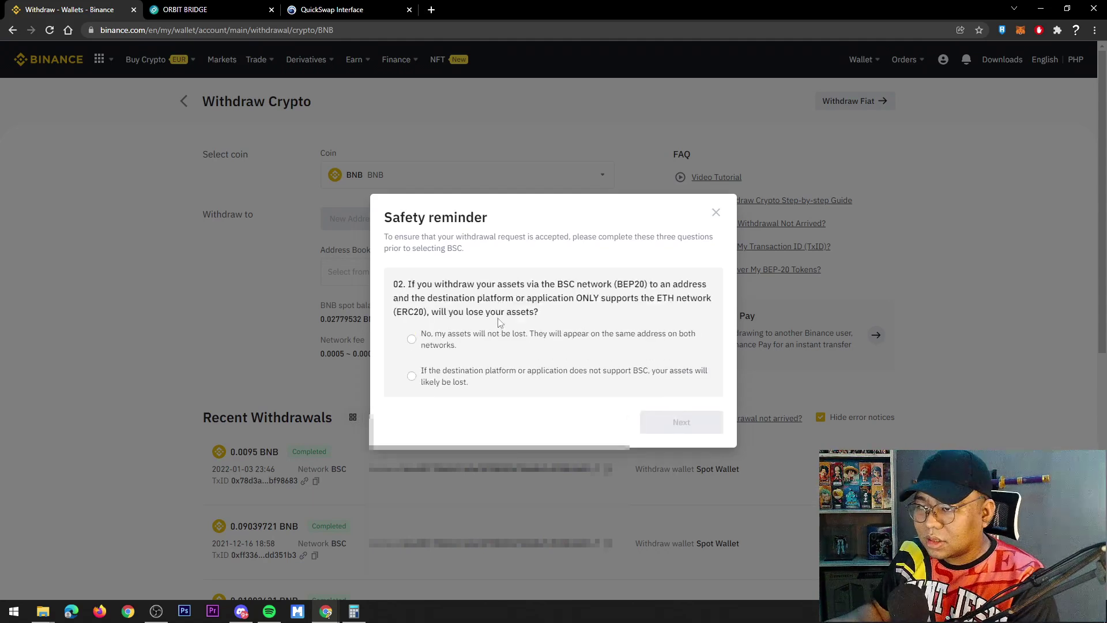
left_click(411, 376)
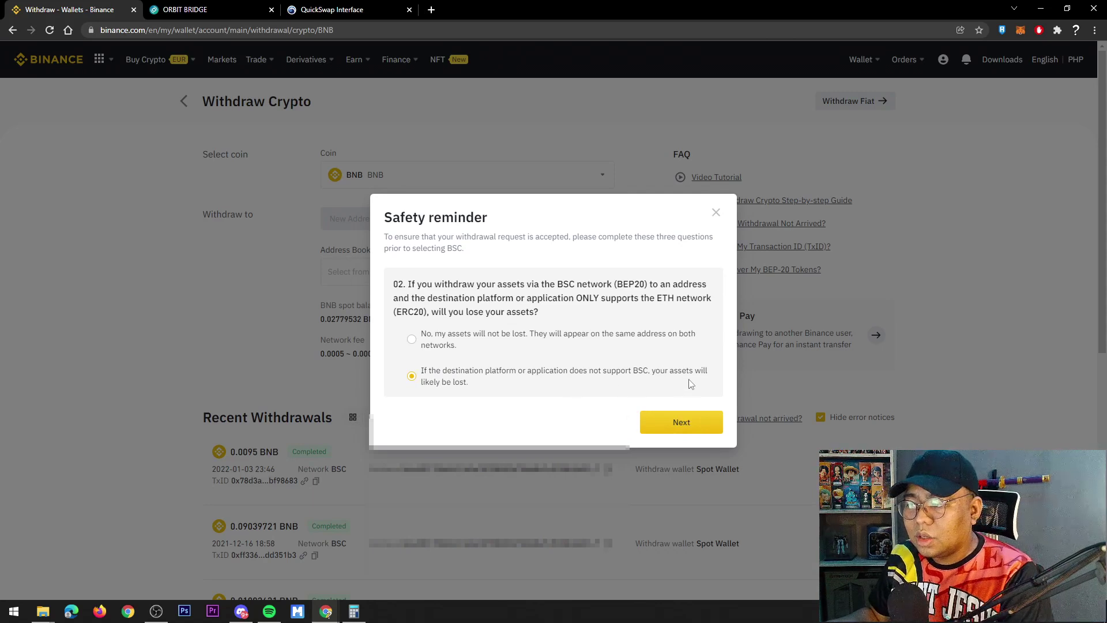
left_click(678, 419)
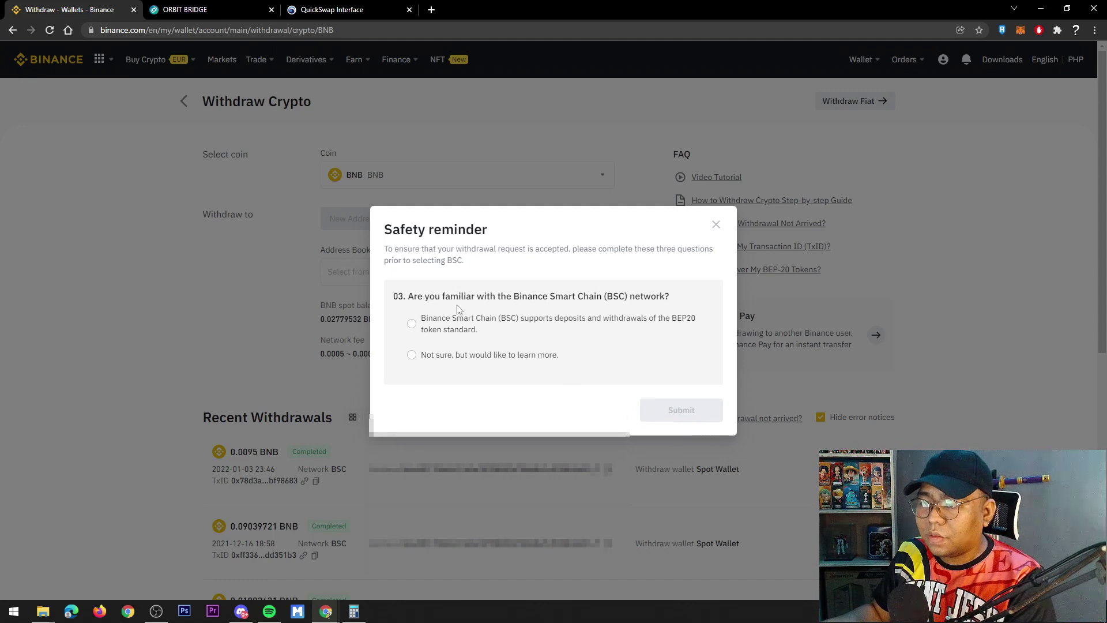
left_click(414, 326)
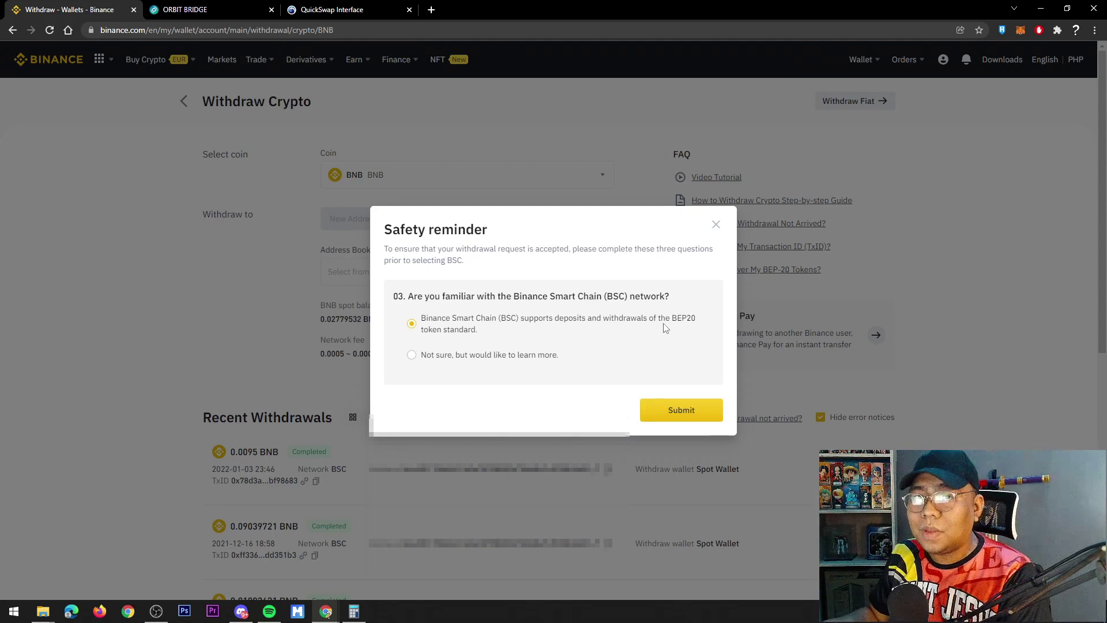
left_click(696, 411)
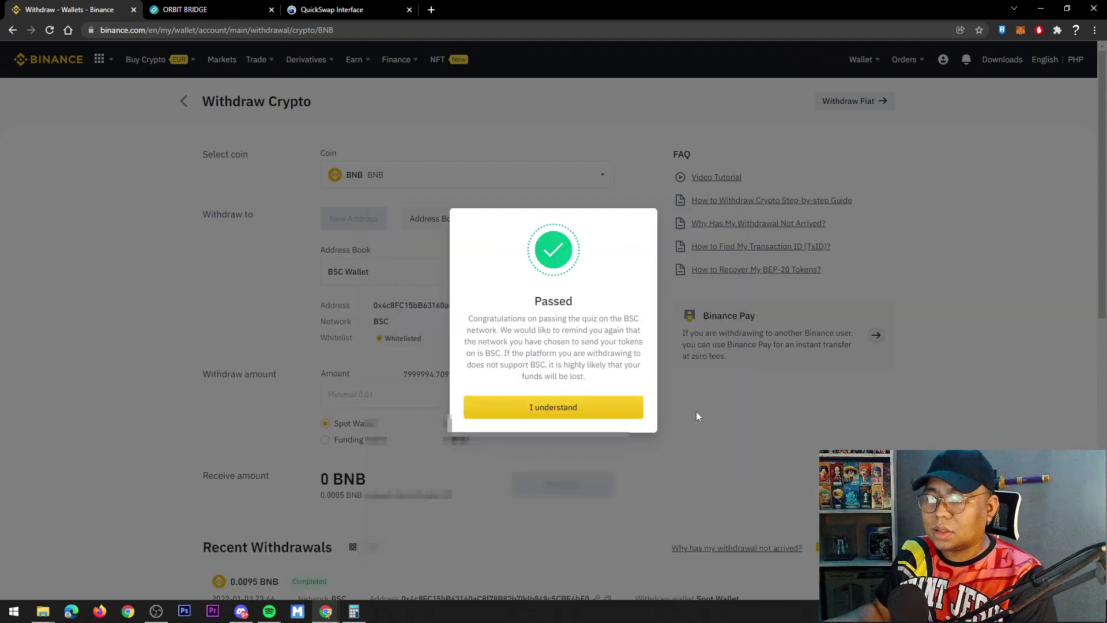
left_click(517, 406)
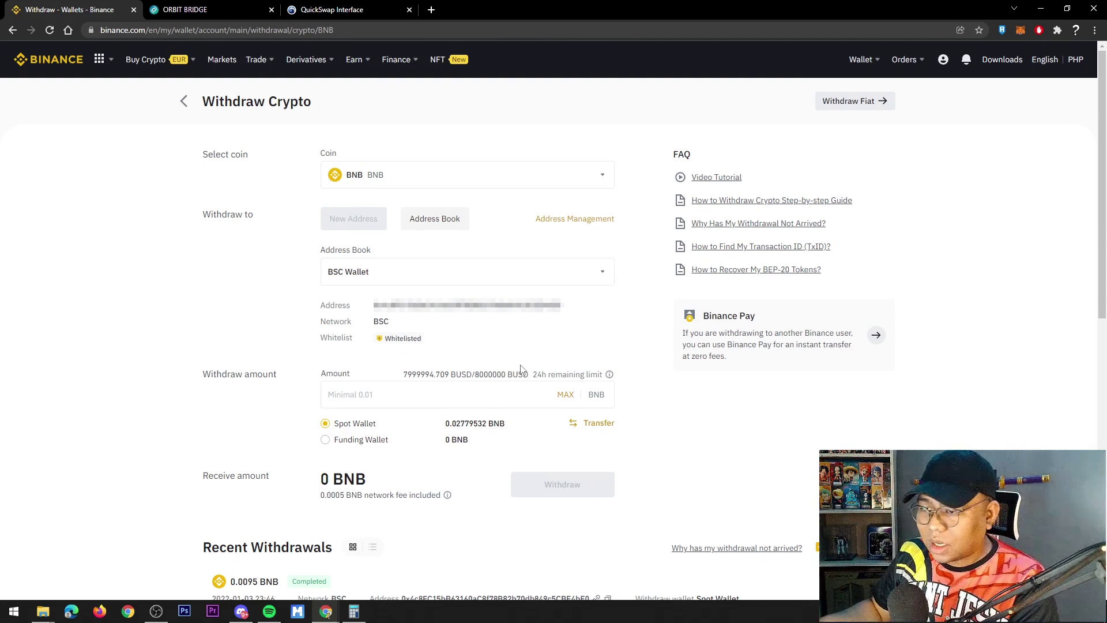
Step: Withdraw the maximum 0.02779532 BNB from the Spot Wallet over the BSC network and confirm the request through to completion
left_click(566, 395)
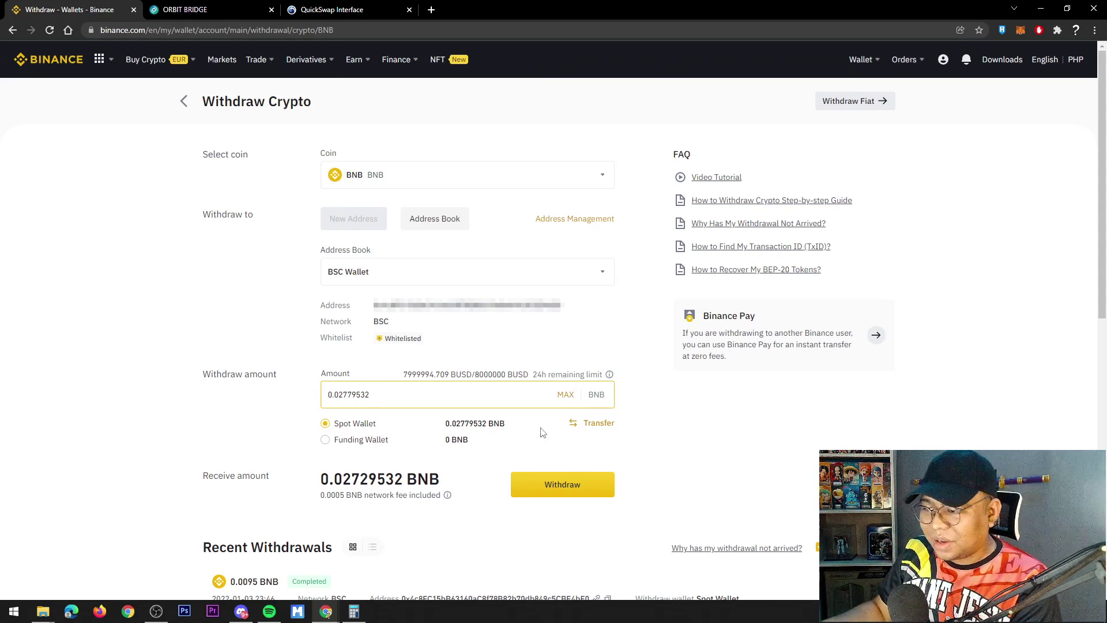
left_click(561, 487)
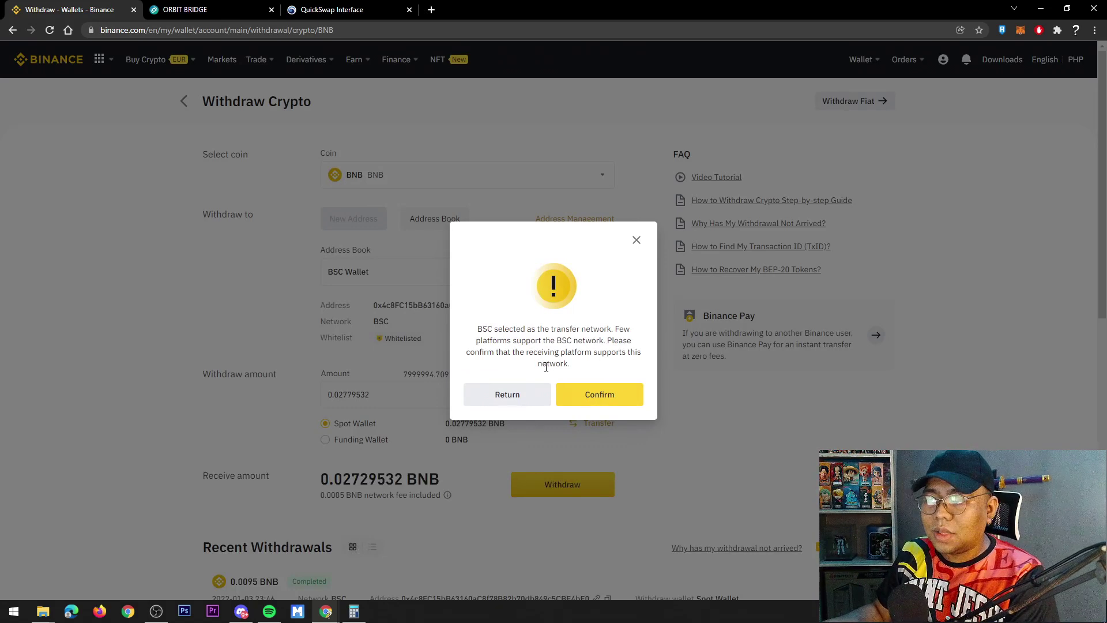
left_click(595, 398)
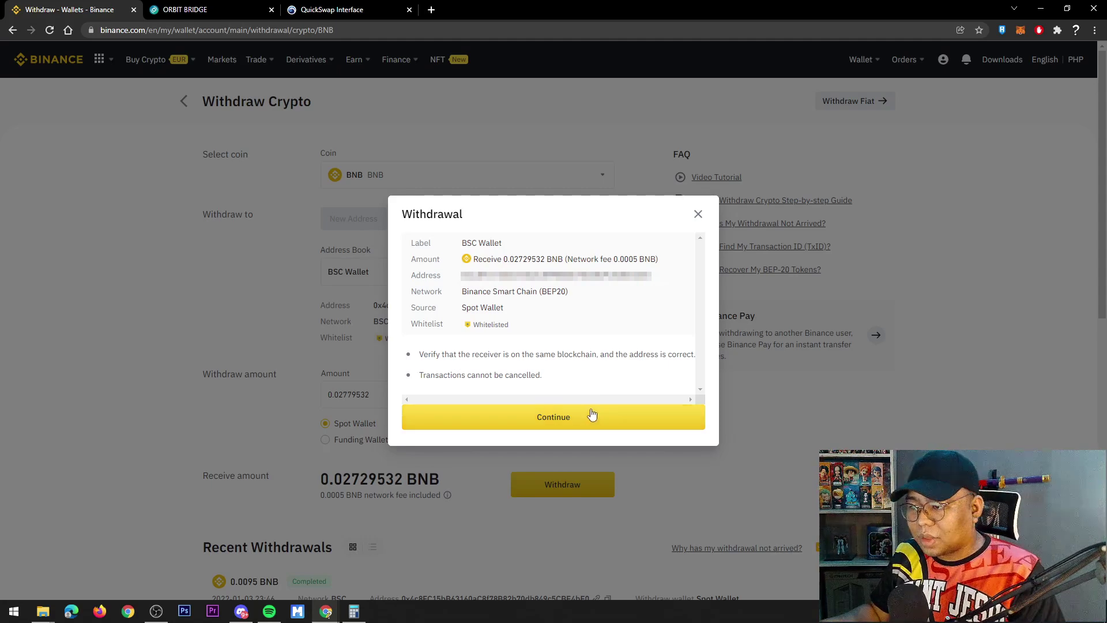
left_click(587, 415)
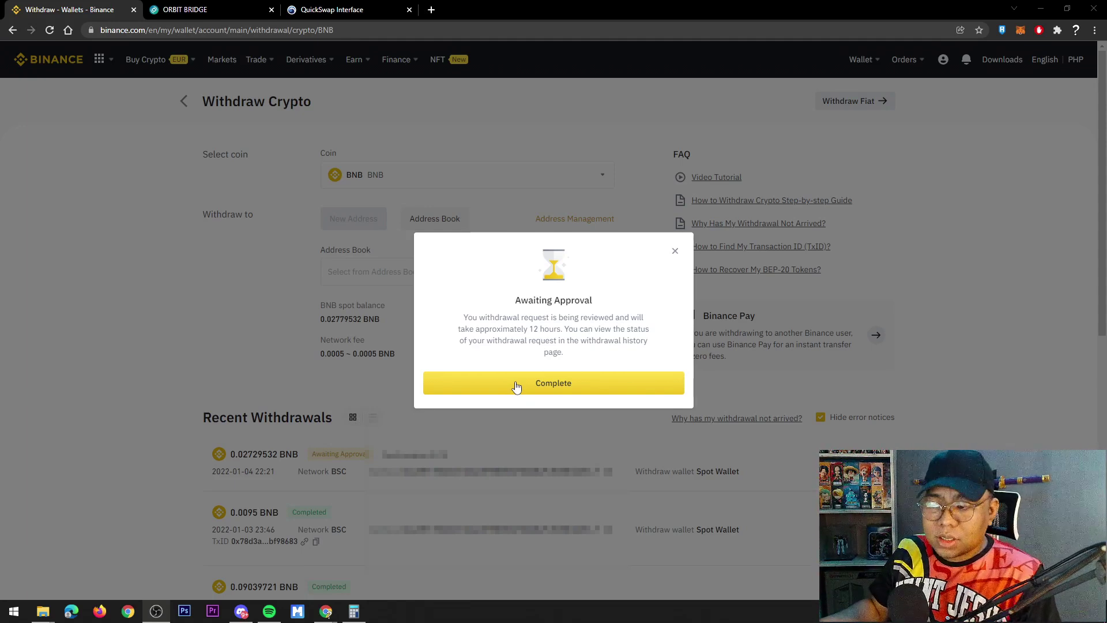
left_click(515, 384)
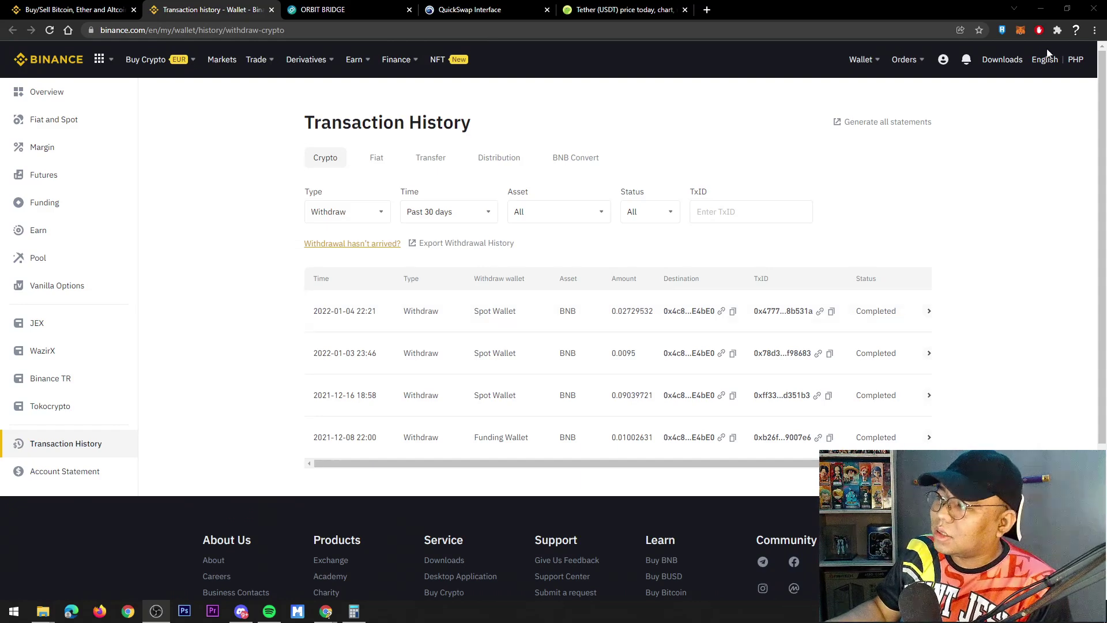
Step: Check the BNB balance in the MetaMask wallet on Binance Smart Chain
left_click(1019, 32)
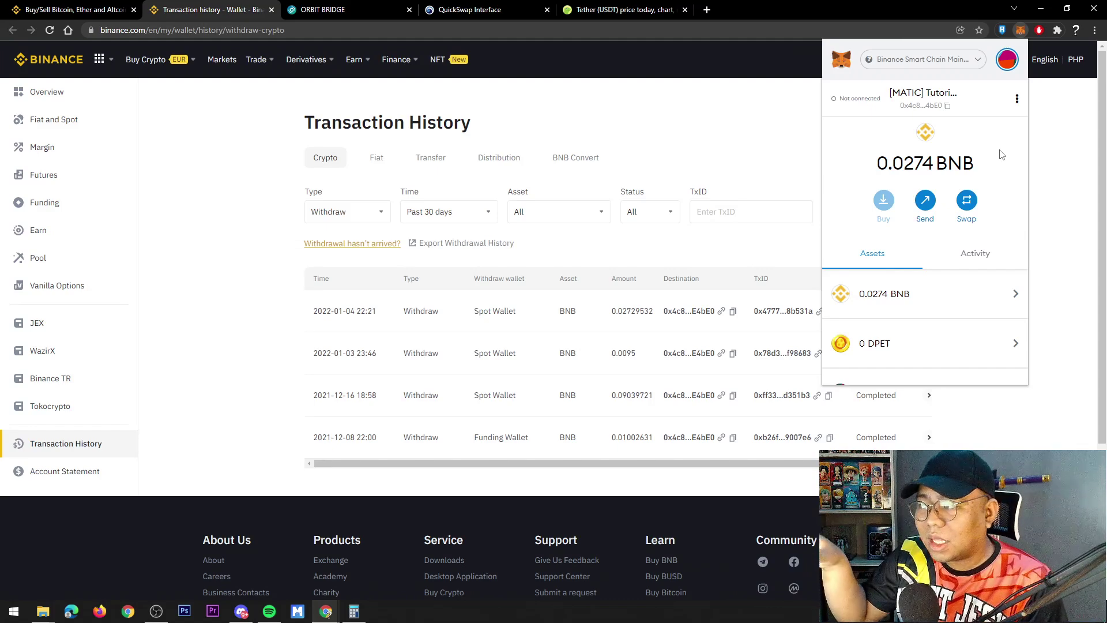
scroll(988, 191, "down", 3)
scroll(988, 188, "up", 3)
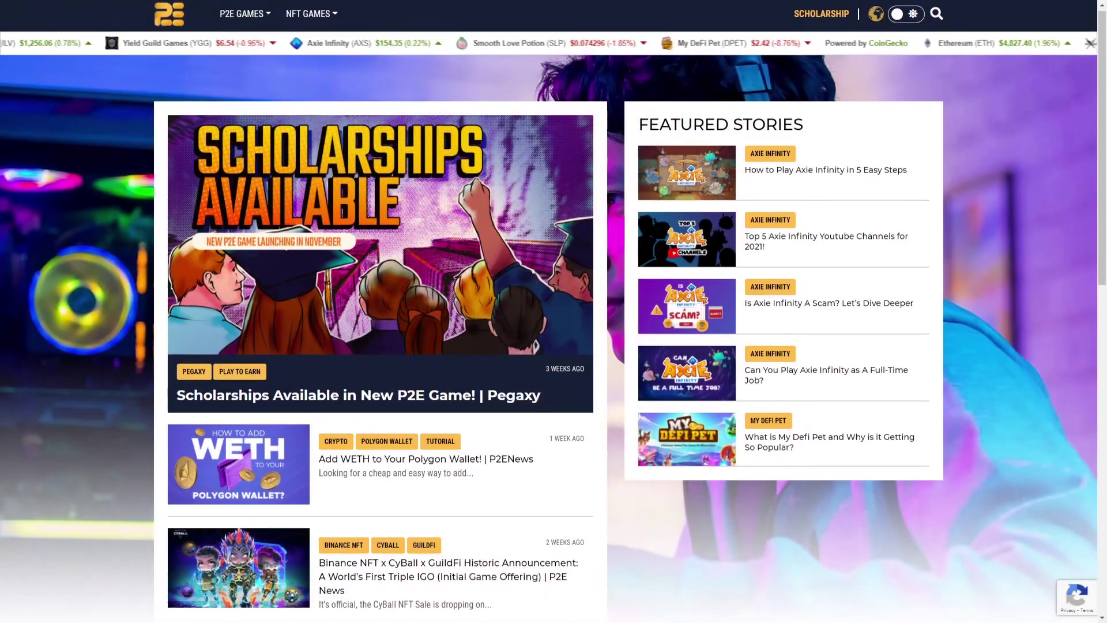
scroll(553, 311, "down", 3)
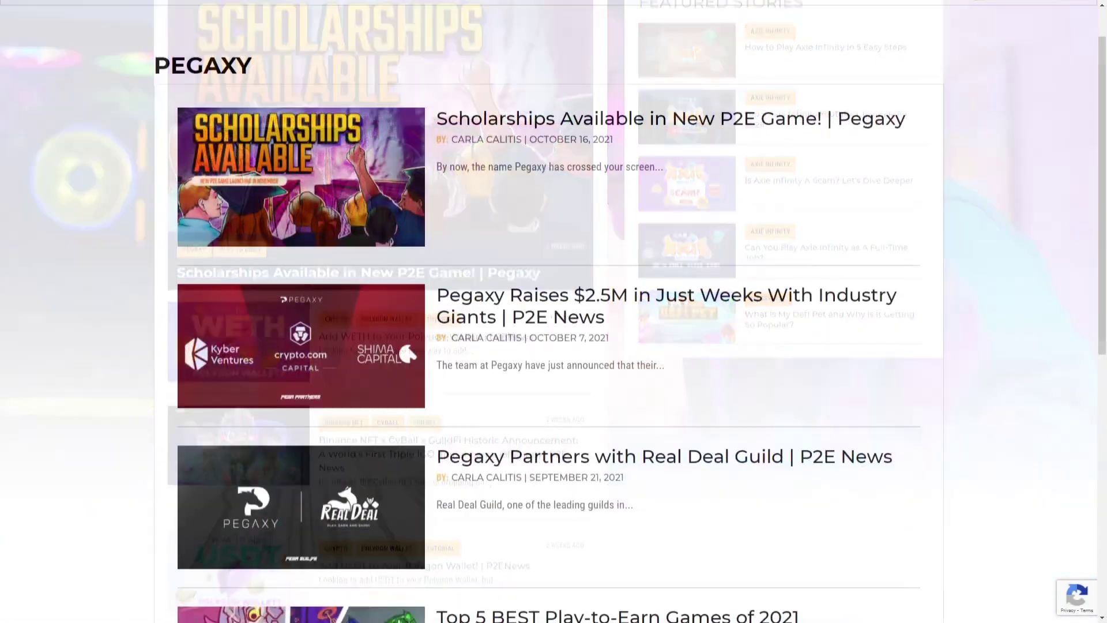
scroll(553, 311, "down", 4)
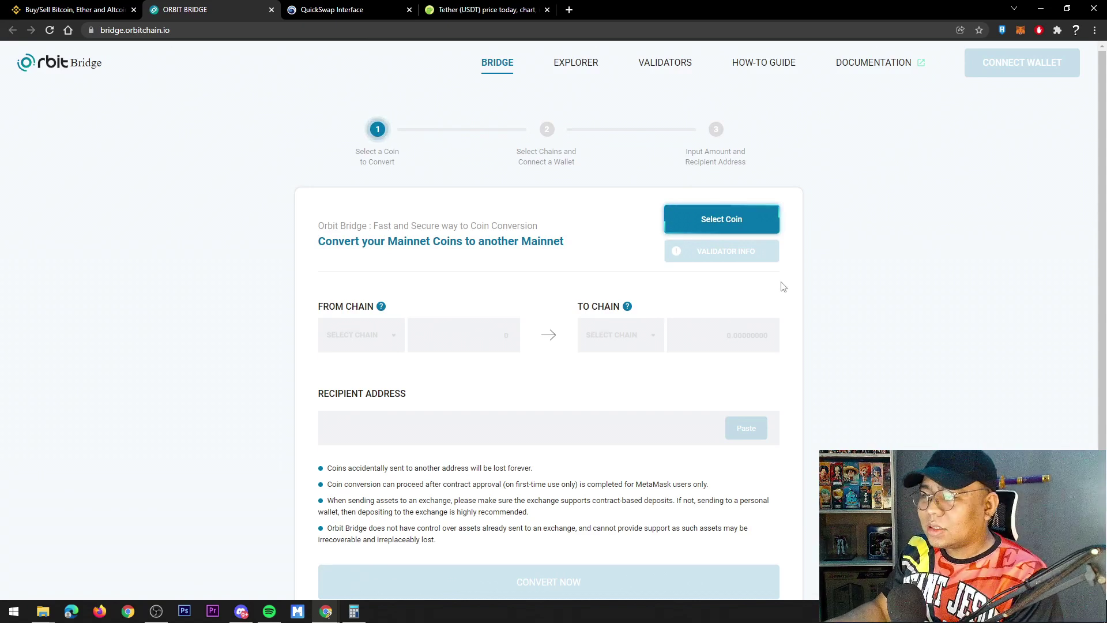
Step: In Orbit Bridge, choose BNB on Binance Smart Chain as the coin to convert and accept the BSC validator group
left_click(748, 224)
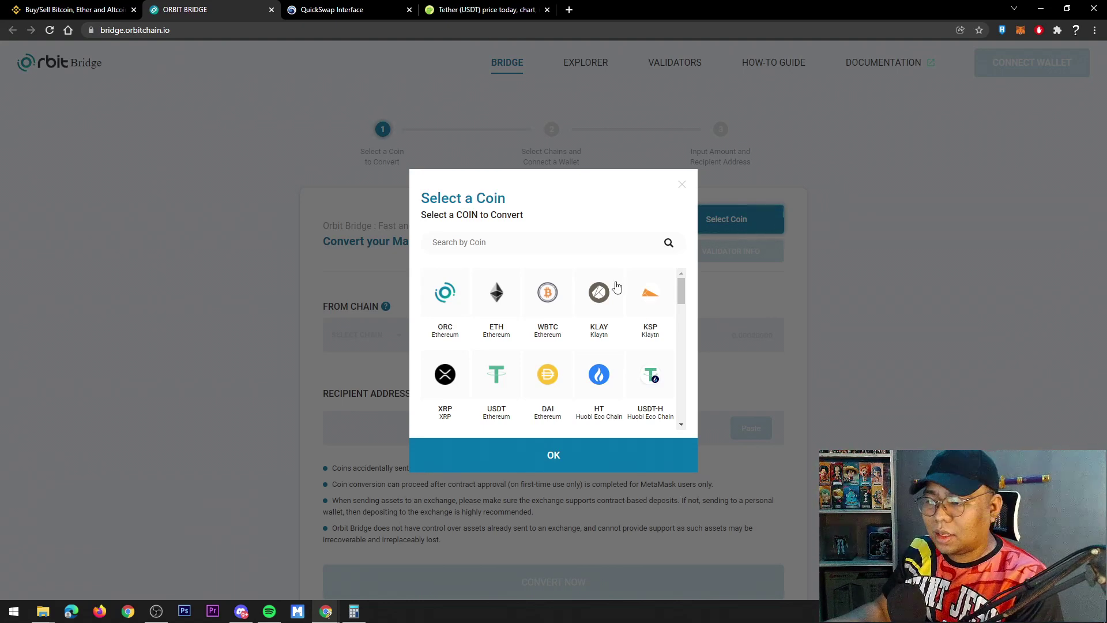
scroll(594, 312, "down", 2)
scroll(589, 313, "down", 1)
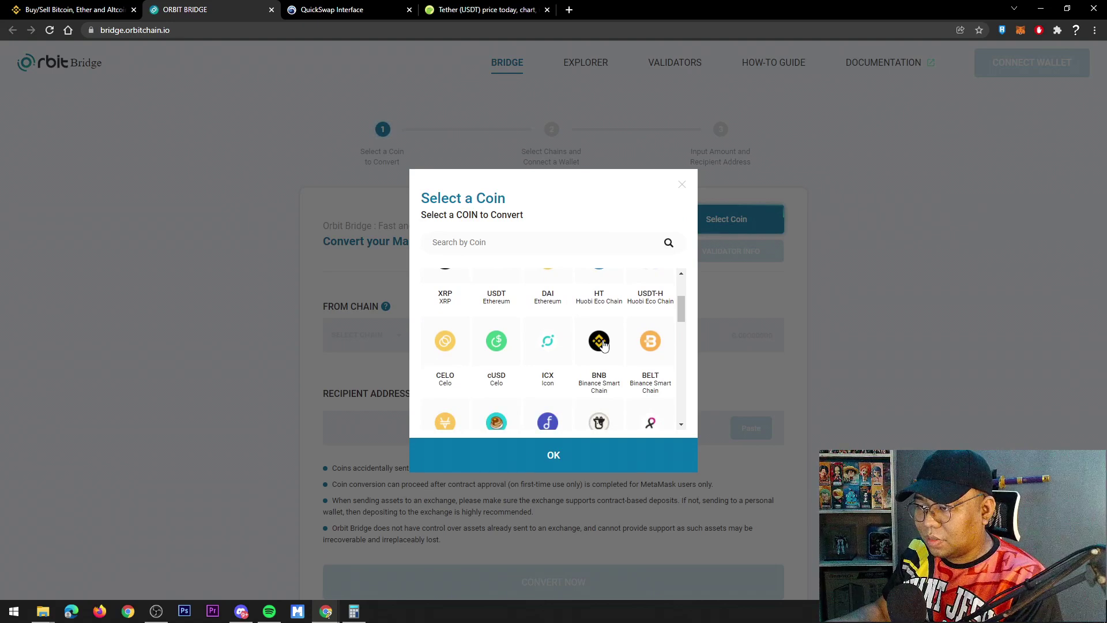
left_click(598, 343)
left_click(601, 456)
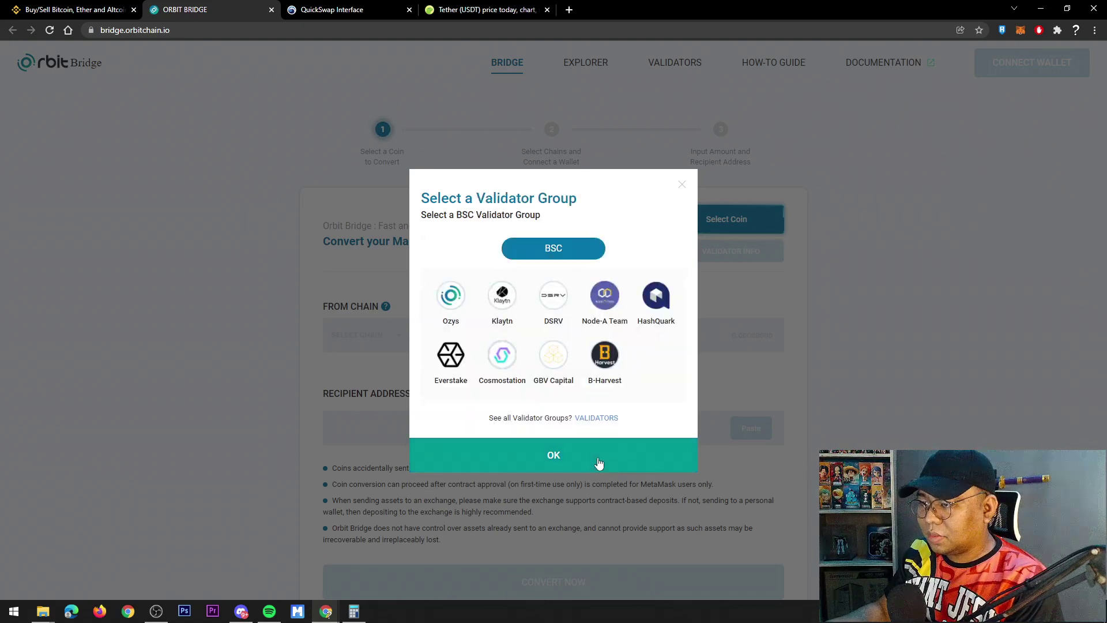
left_click(574, 463)
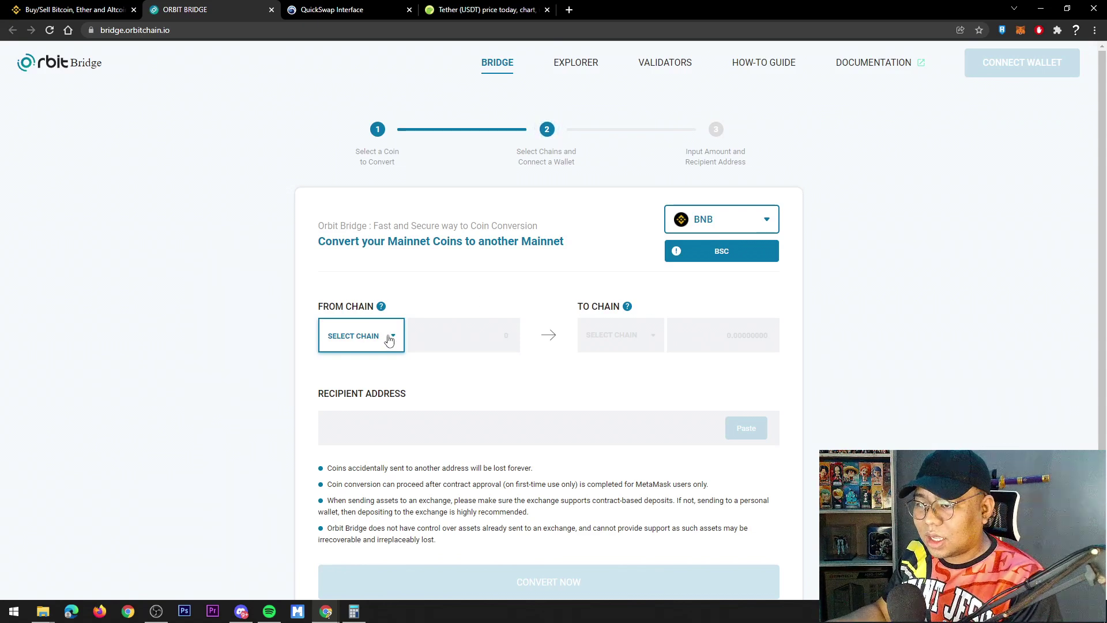
Step: Set BSC as the source chain and connect the MetaMask wallet to Orbit Bridge
left_click(365, 348)
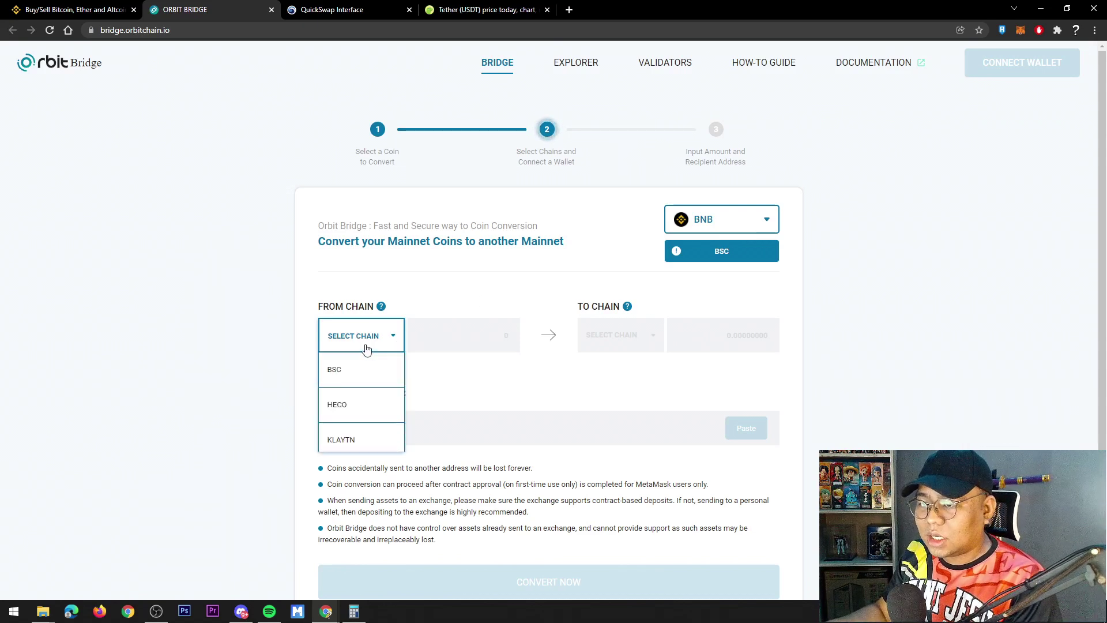
left_click(352, 383)
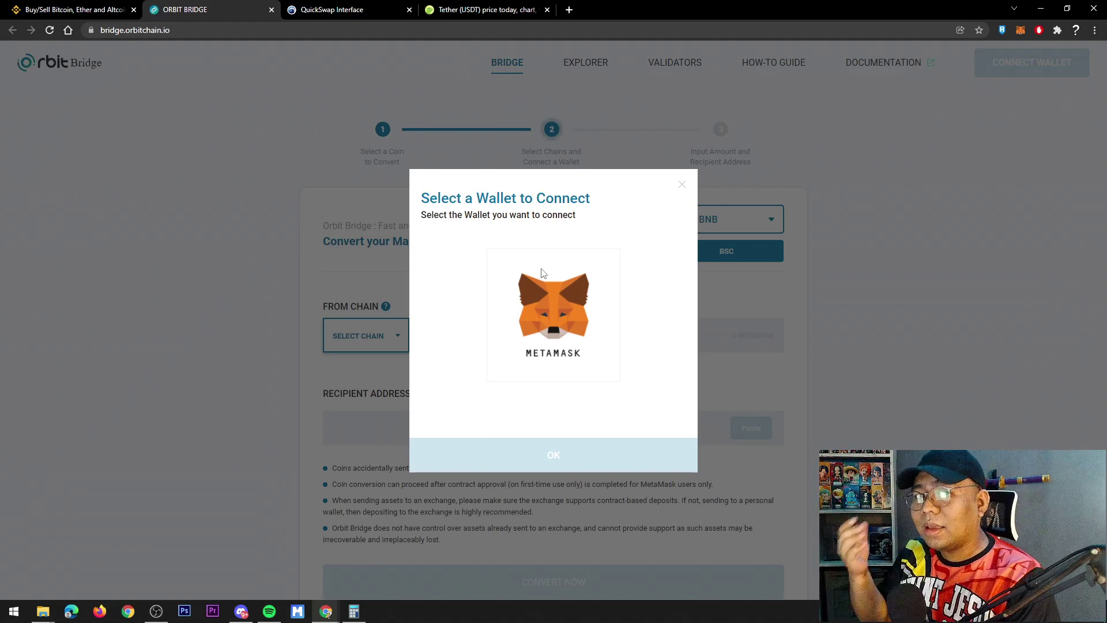
left_click(573, 300)
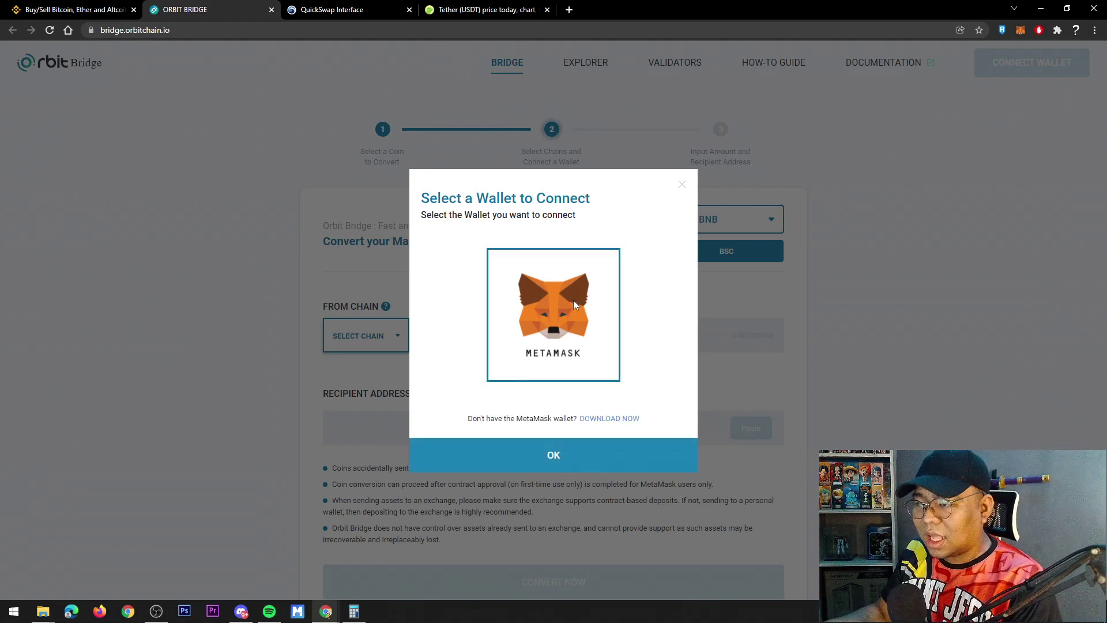
left_click(548, 455)
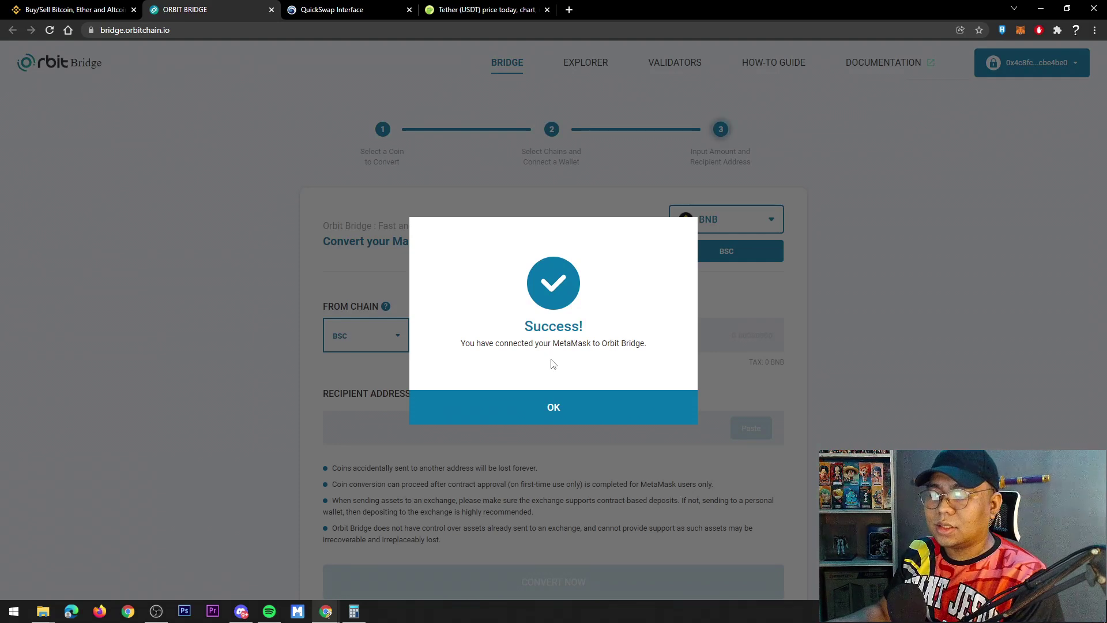
left_click(585, 407)
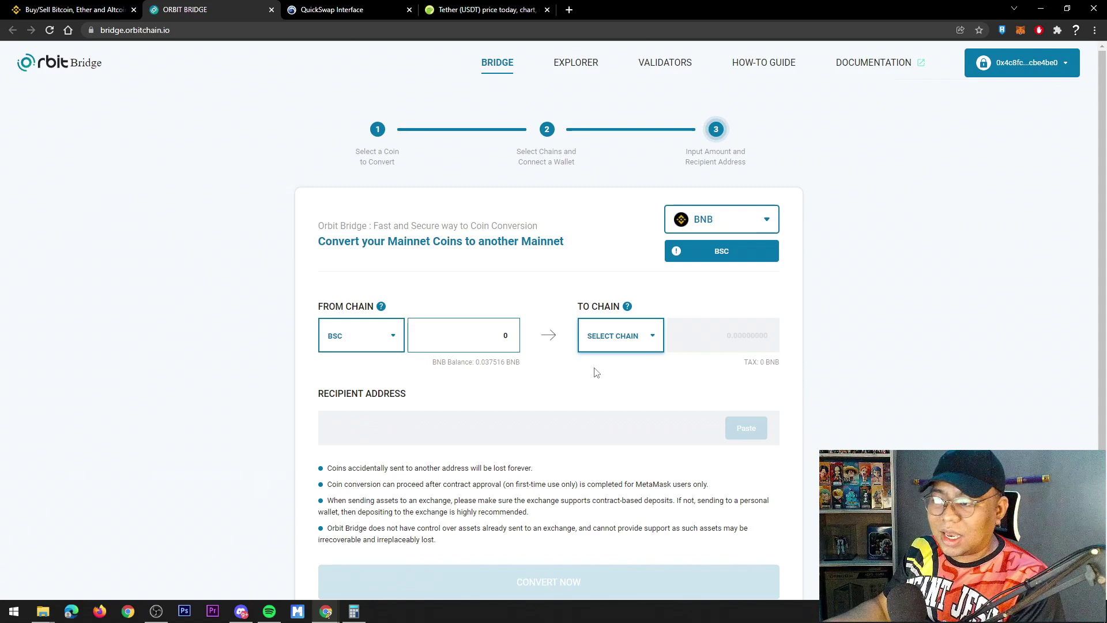
Step: Set Polygon as the destination chain and enter 0.037 BNB as the amount to convert
left_click(638, 344)
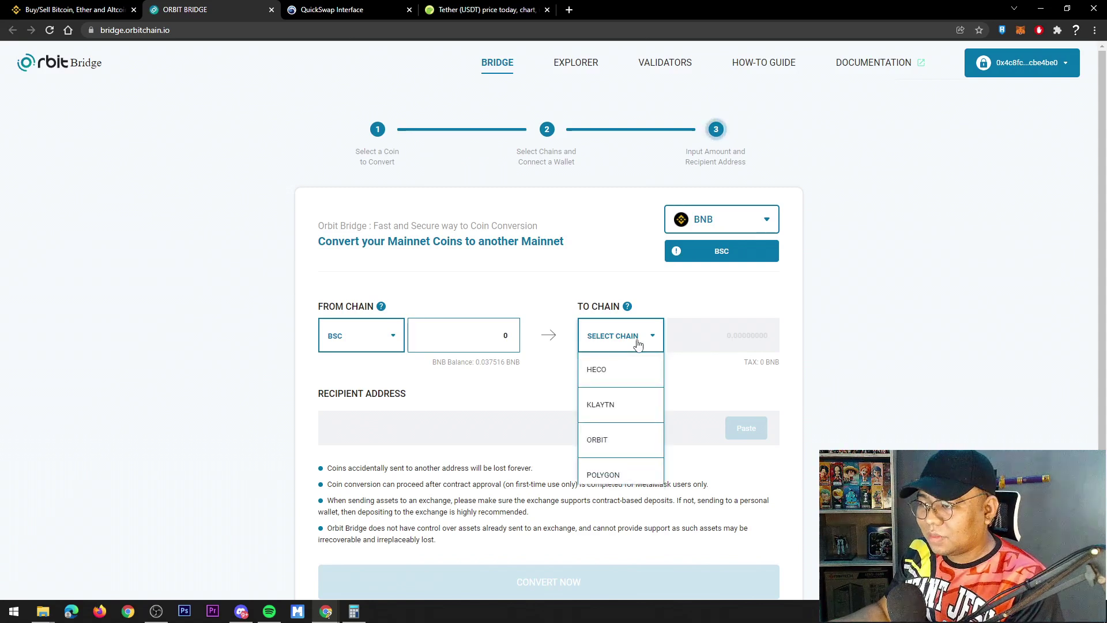
left_click(603, 475)
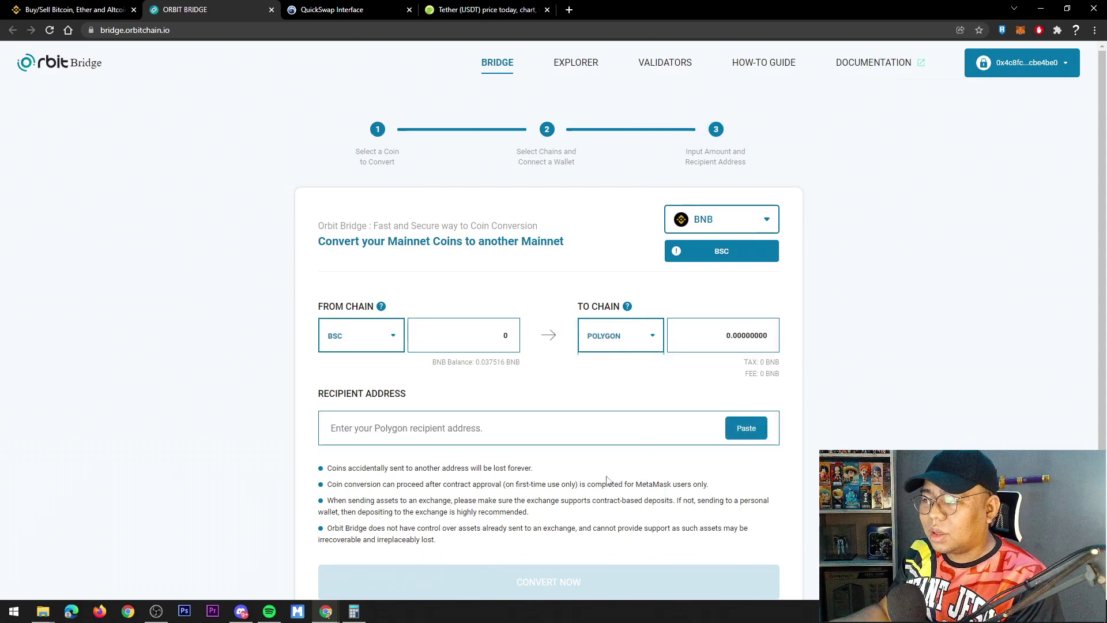
left_click(496, 361)
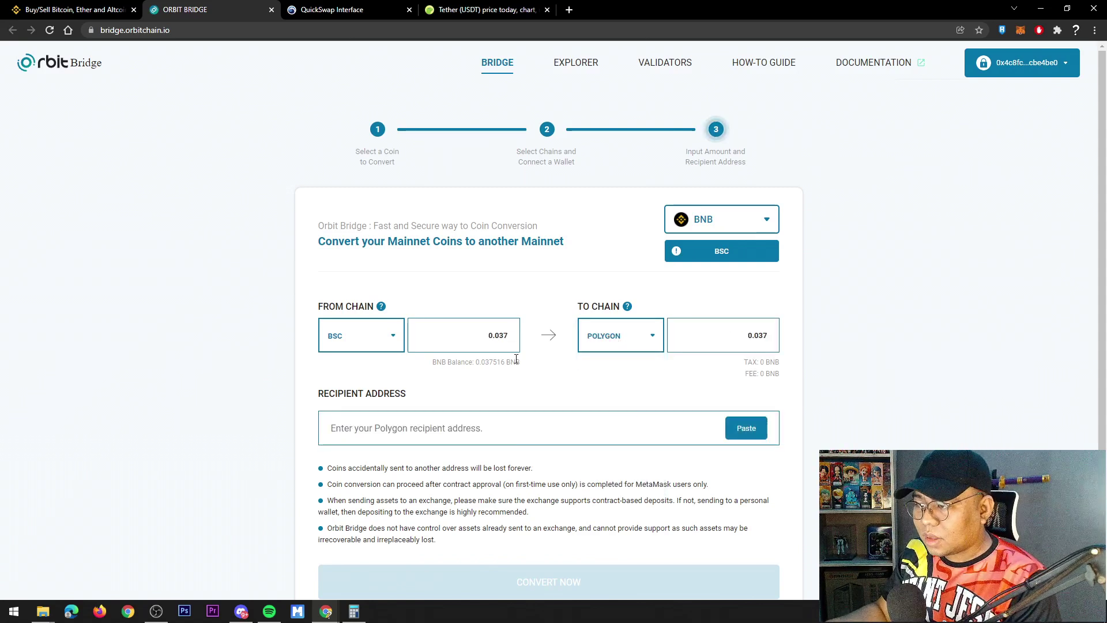
Step: Copy the wallet address from MetaMask and paste it as the Polygon recipient address
left_click(1020, 30)
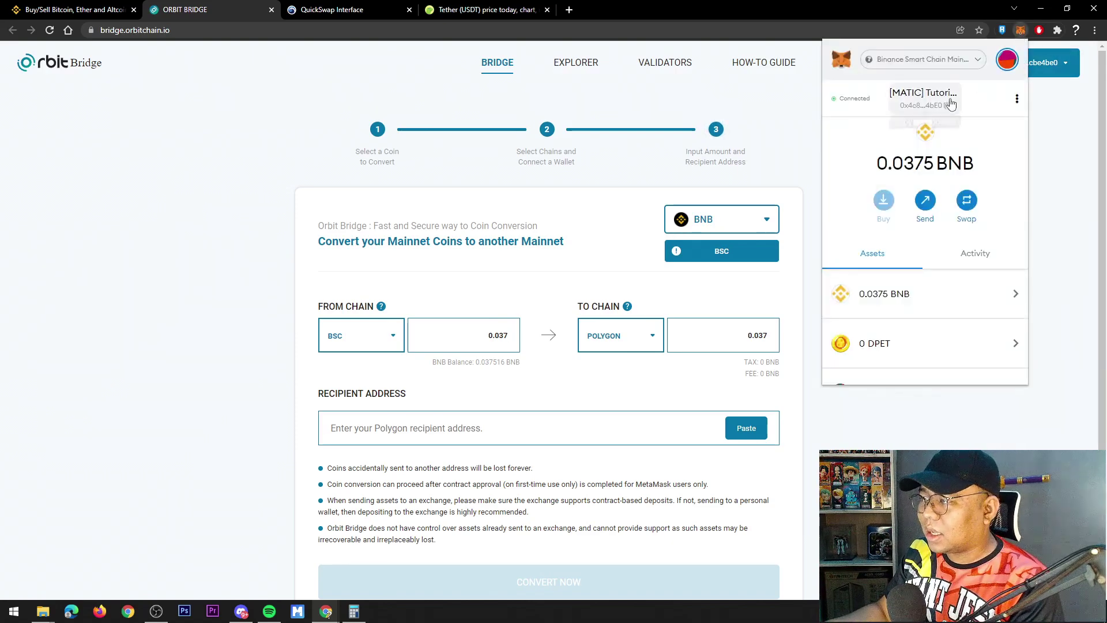
left_click(923, 95)
left_click(541, 425)
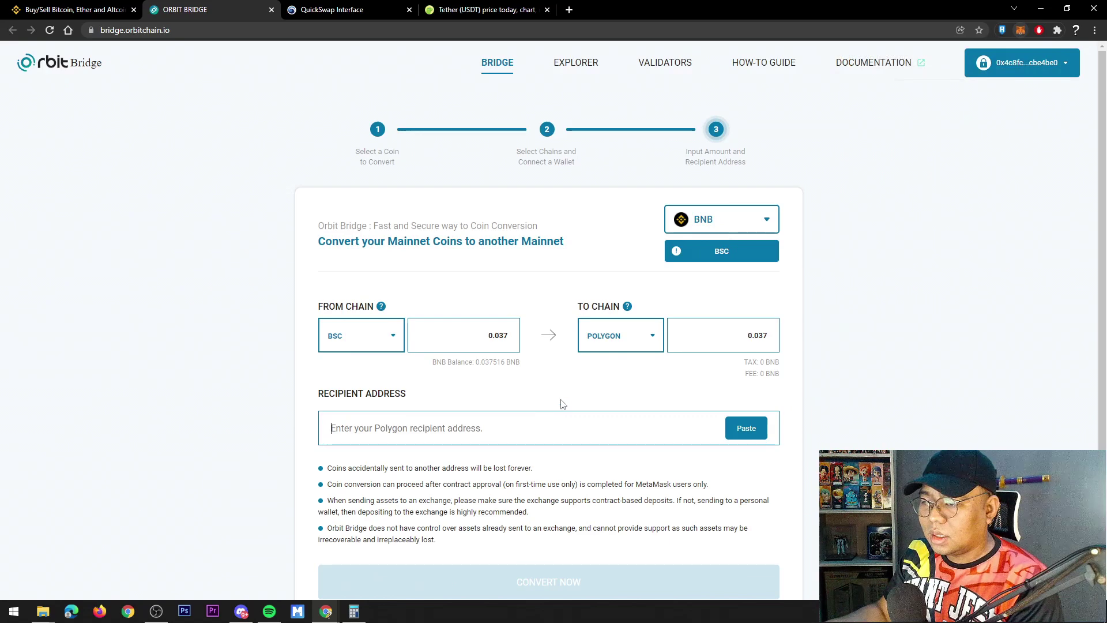
key("ctrl+v")
Step: Start the conversion of 0.037 BNB to Polygon, review the details and gas fee, and approve the transaction in MetaMask
scroll(647, 395, "down", 1)
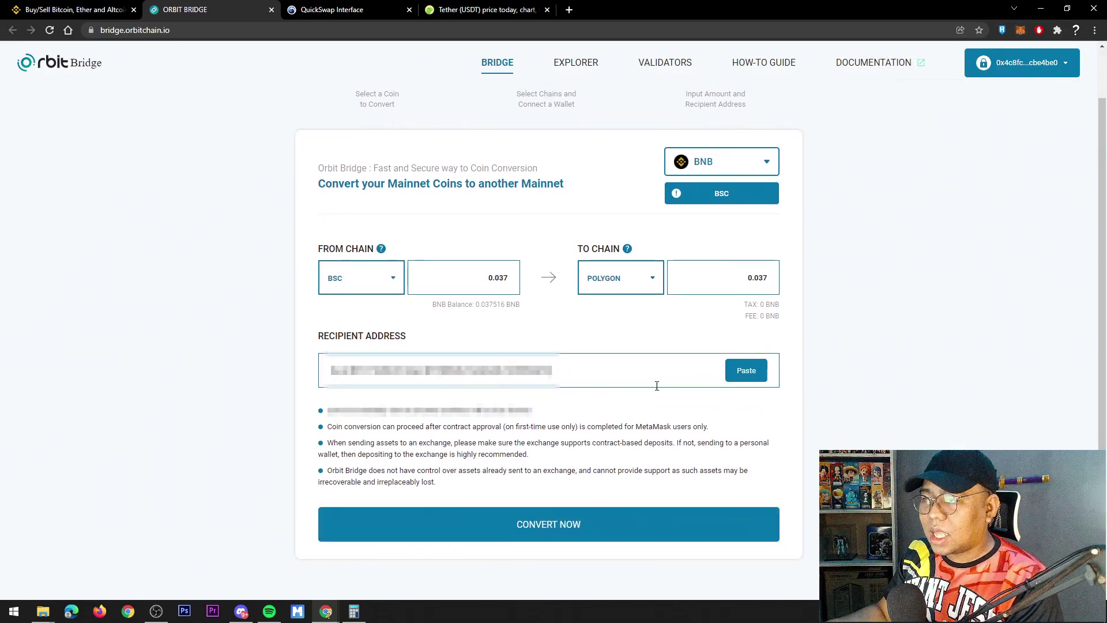
left_click(617, 529)
left_click_drag(908, 348, 876, 444)
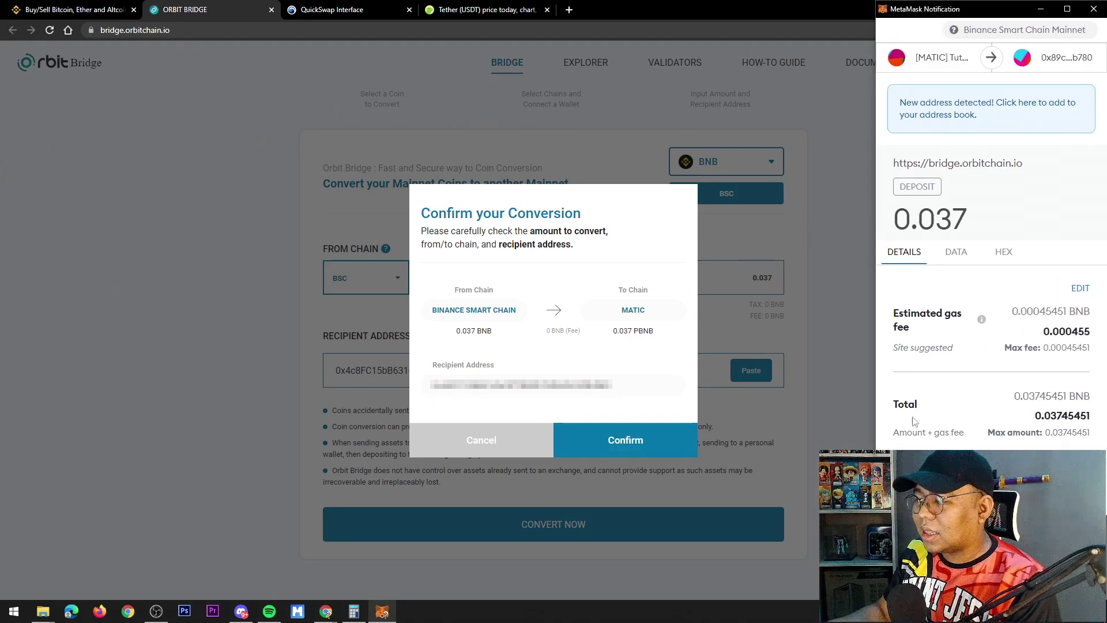
left_click(1049, 502)
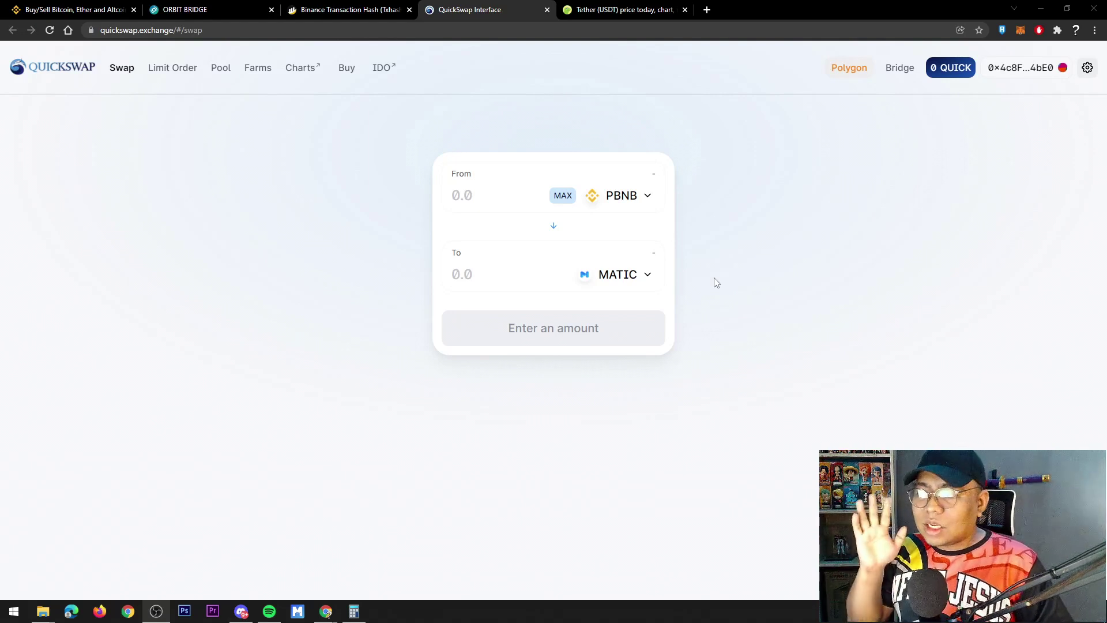
left_click(620, 207)
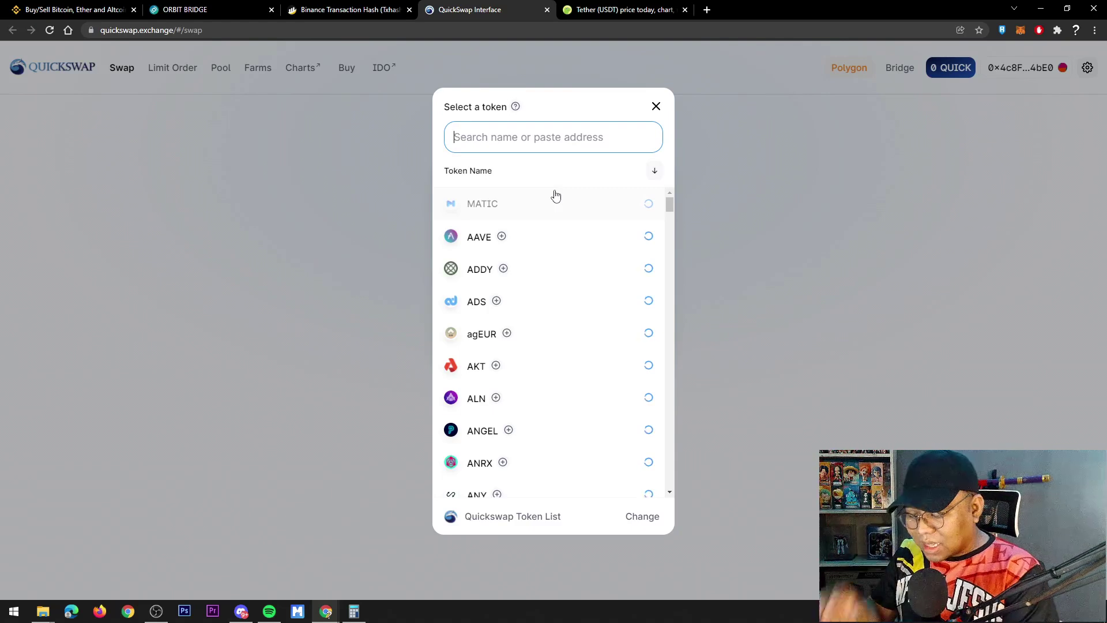
type("PBNB")
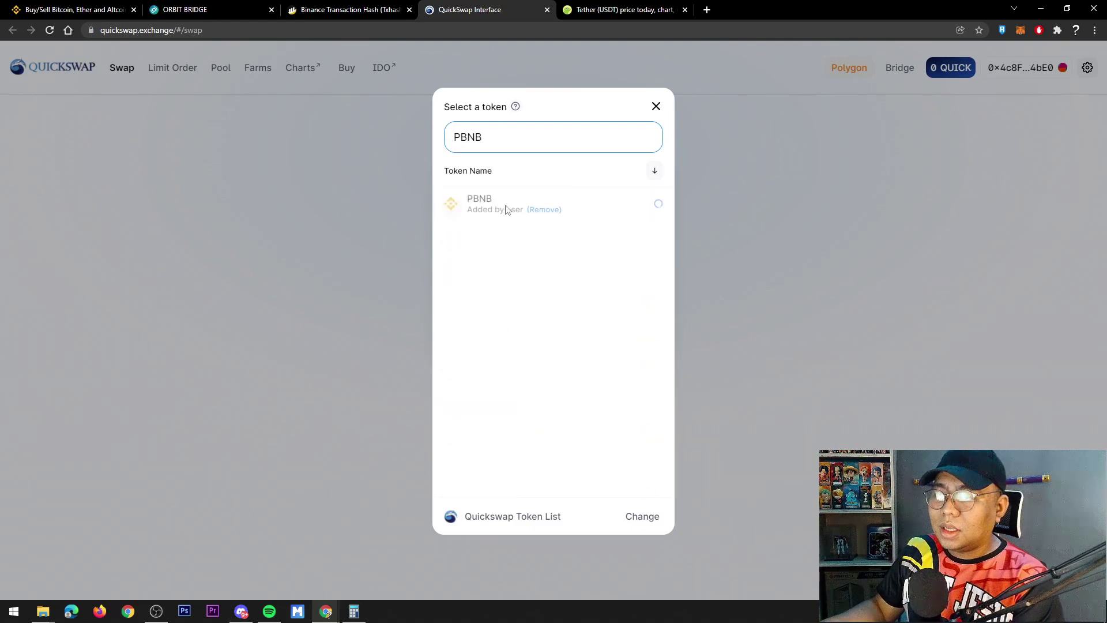
left_click(660, 114)
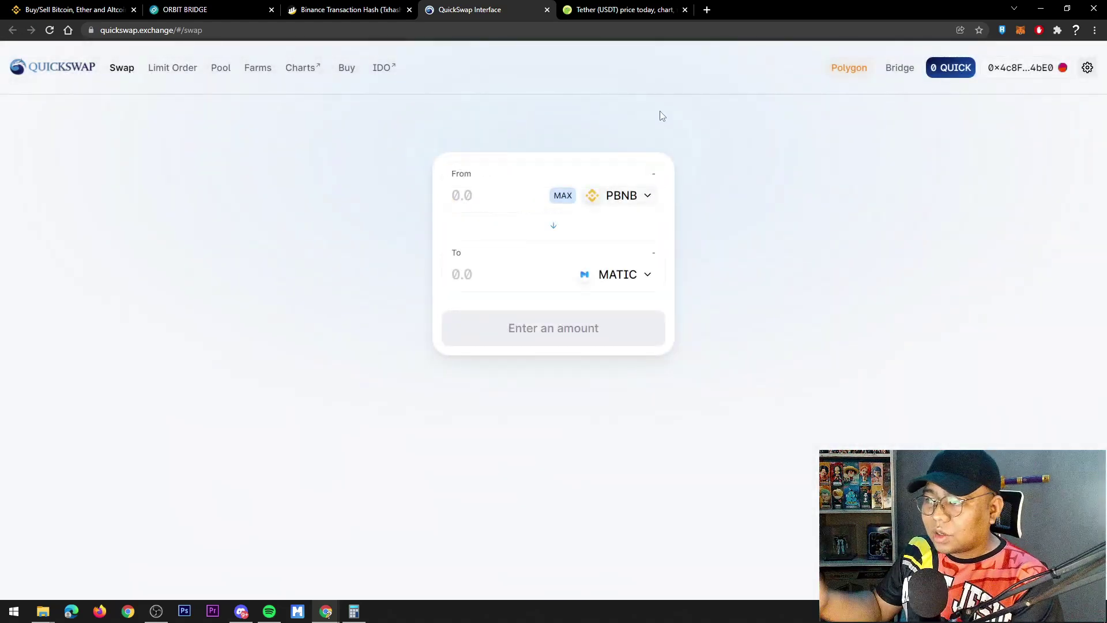
Step: Reload the QuickSwap page and check the MATIC balance in the MetaMask wallet on Matic Mainnet
left_click(50, 30)
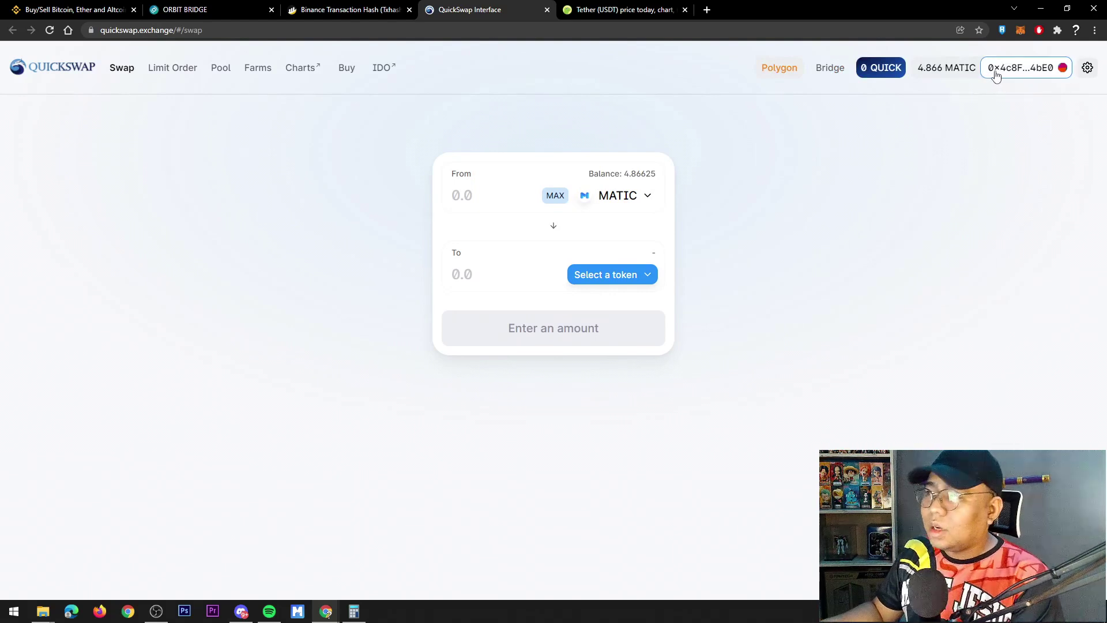
left_click(1019, 29)
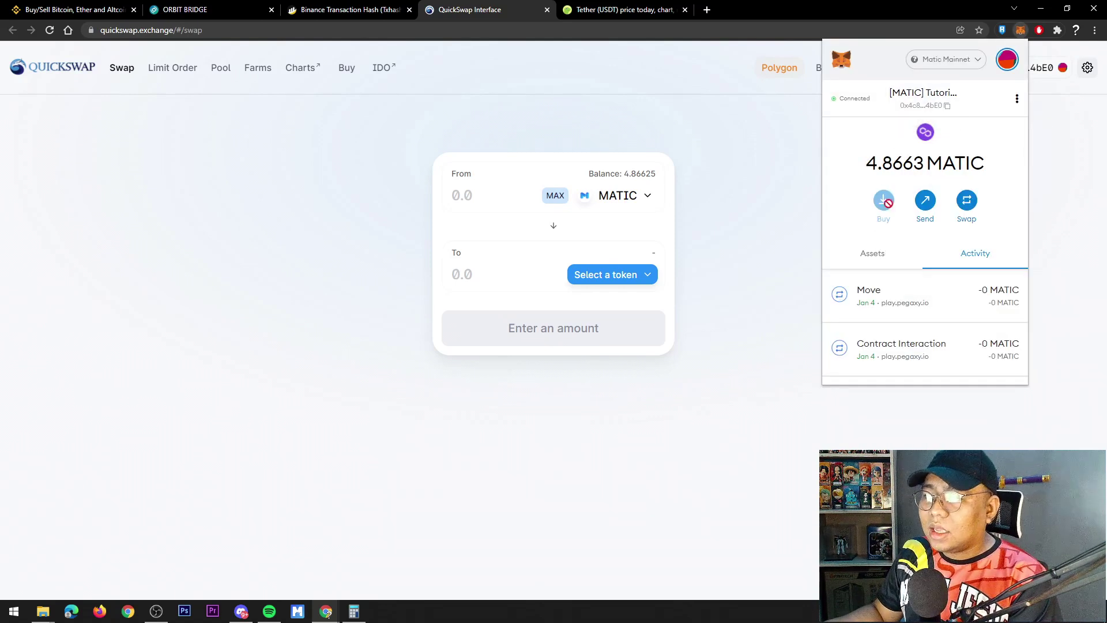
left_click(728, 142)
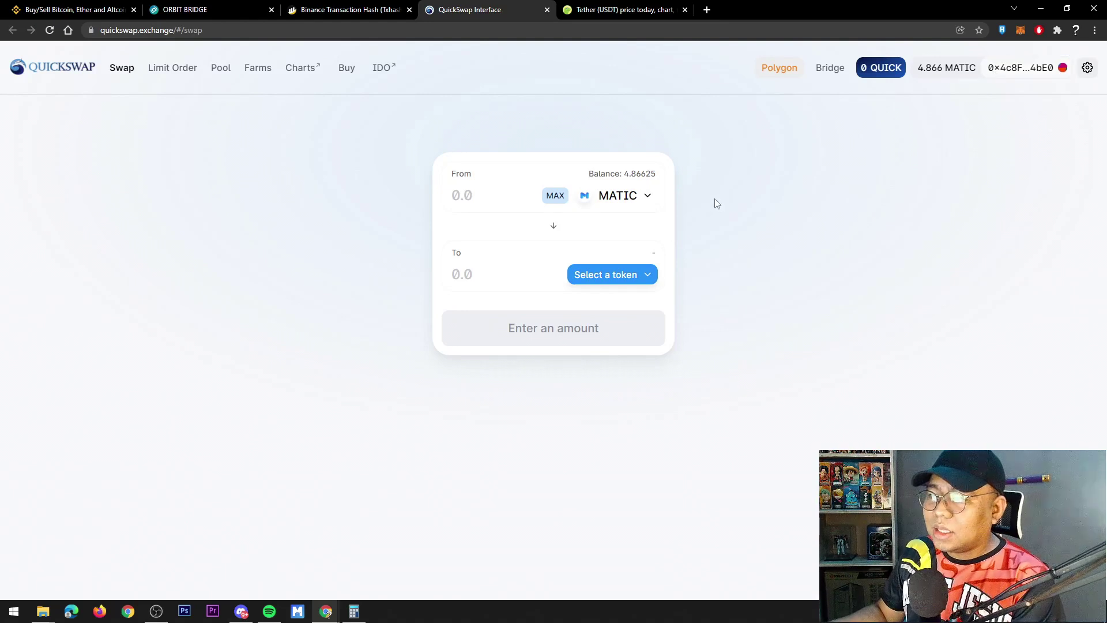
Step: Choose PBNB as the source token and MATIC as the target in QuickSwap, and confirm the swap of 0.037 PBNB
left_click(639, 199)
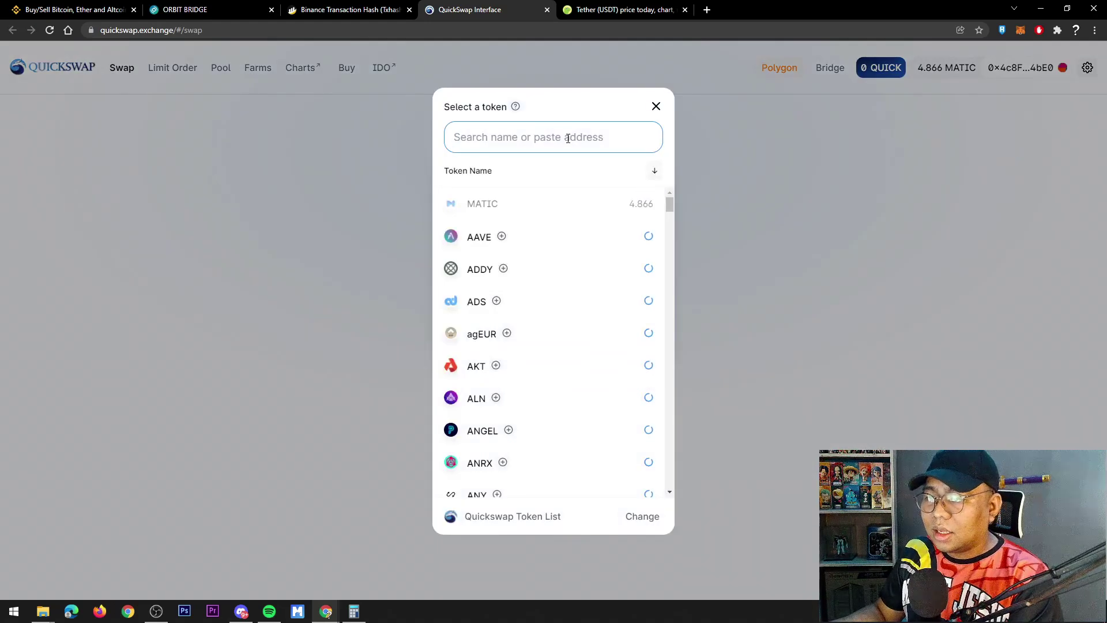
type("PBNB")
left_click(585, 206)
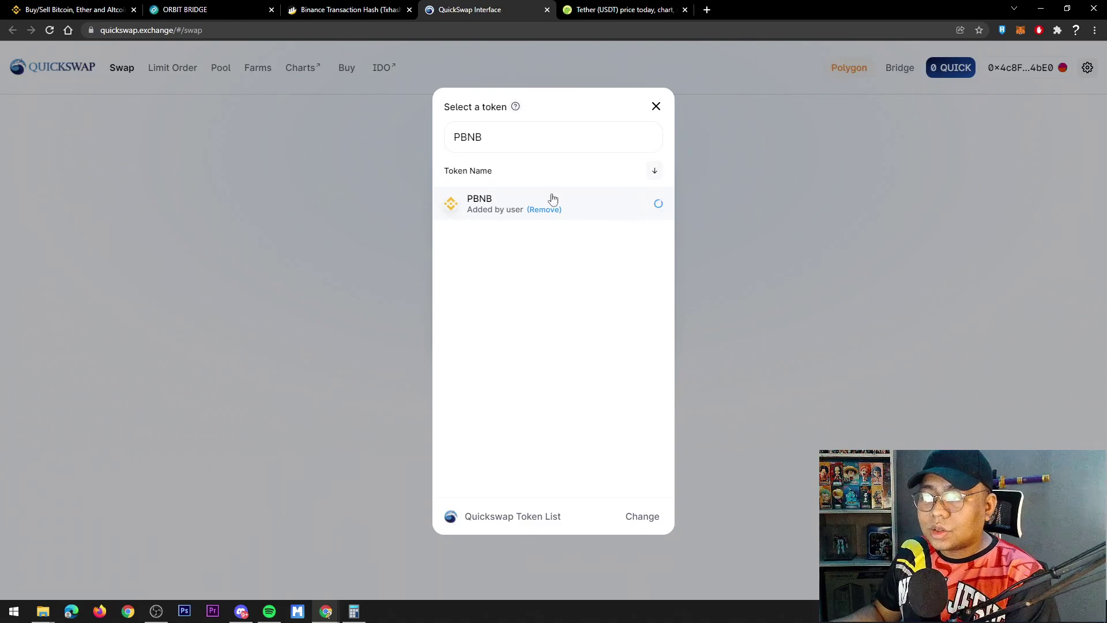
left_click(487, 205)
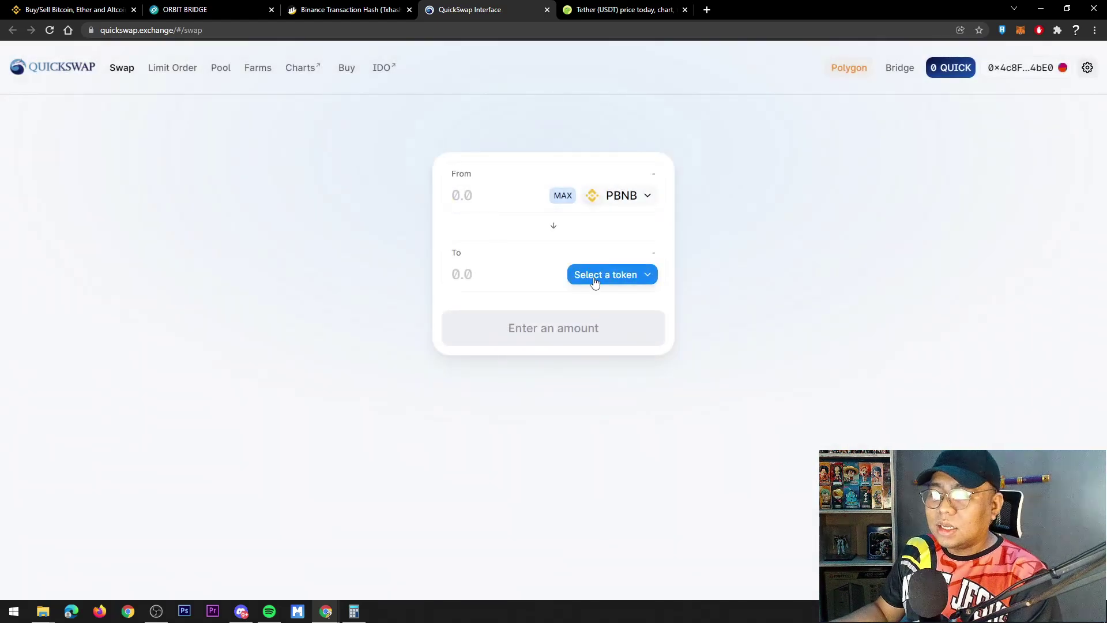
left_click(594, 278)
left_click(510, 205)
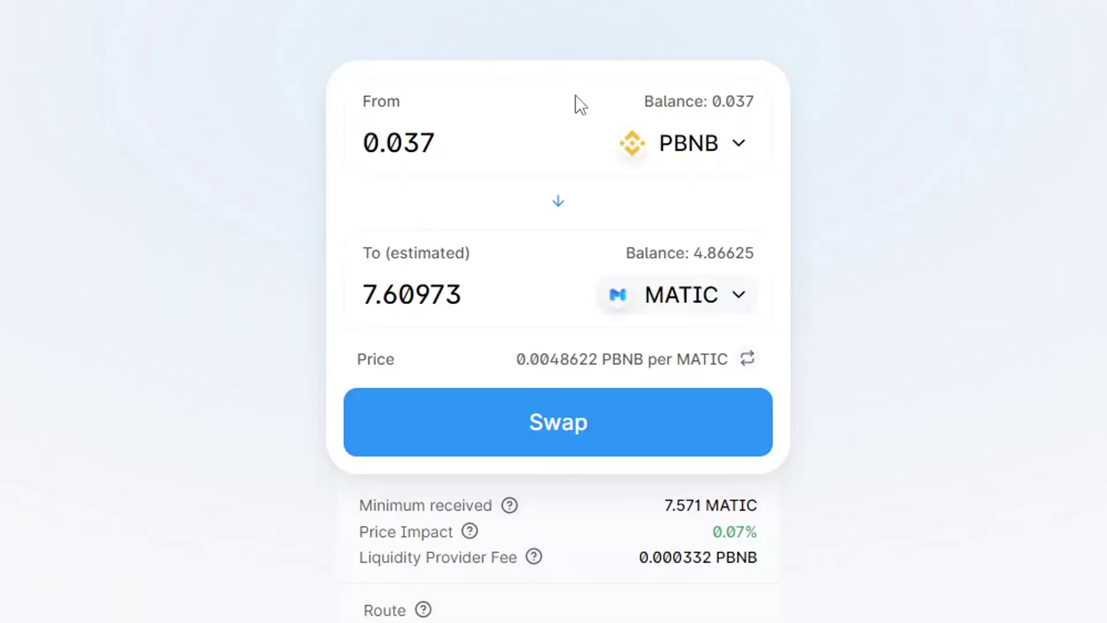
left_click(543, 429)
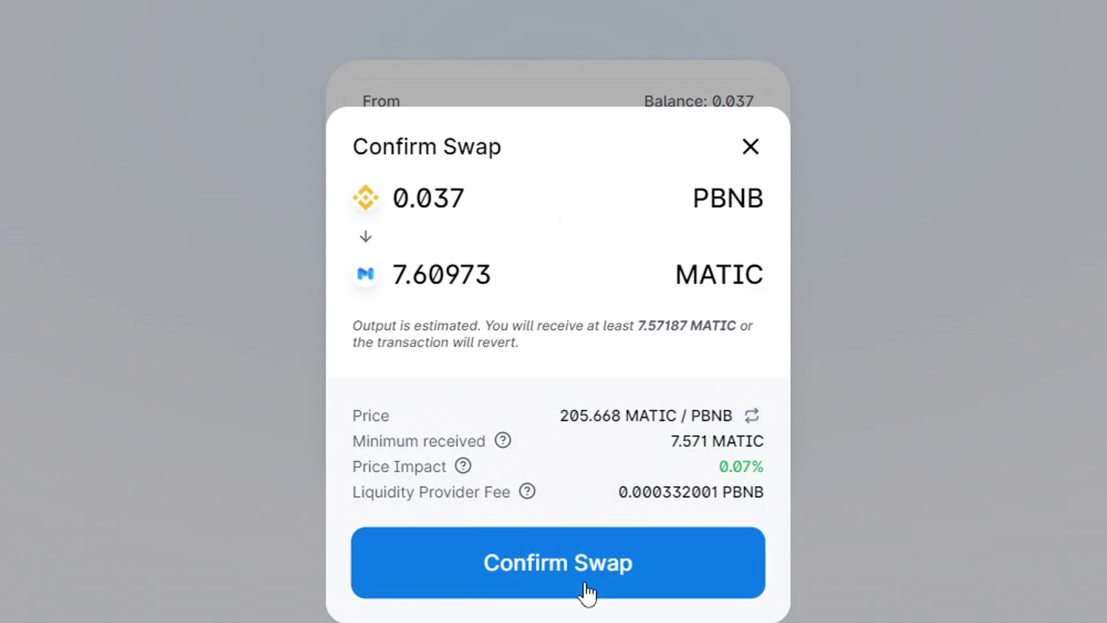
left_click(584, 590)
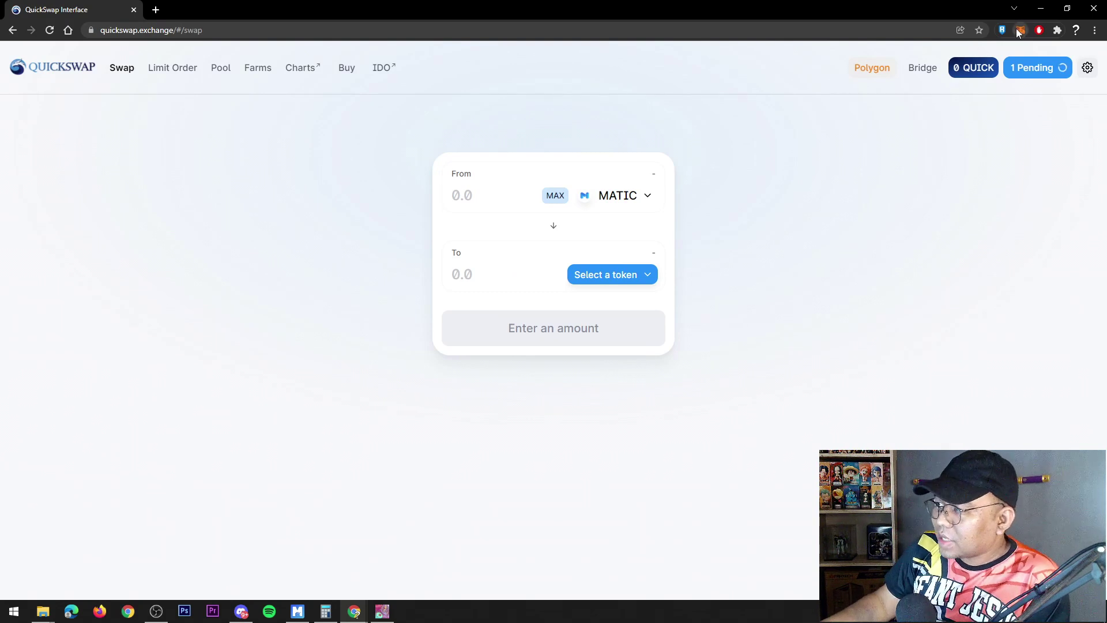
Step: Check the MATIC balance in MetaMask and view the pending swap transaction on PolygonScan
left_click(1019, 30)
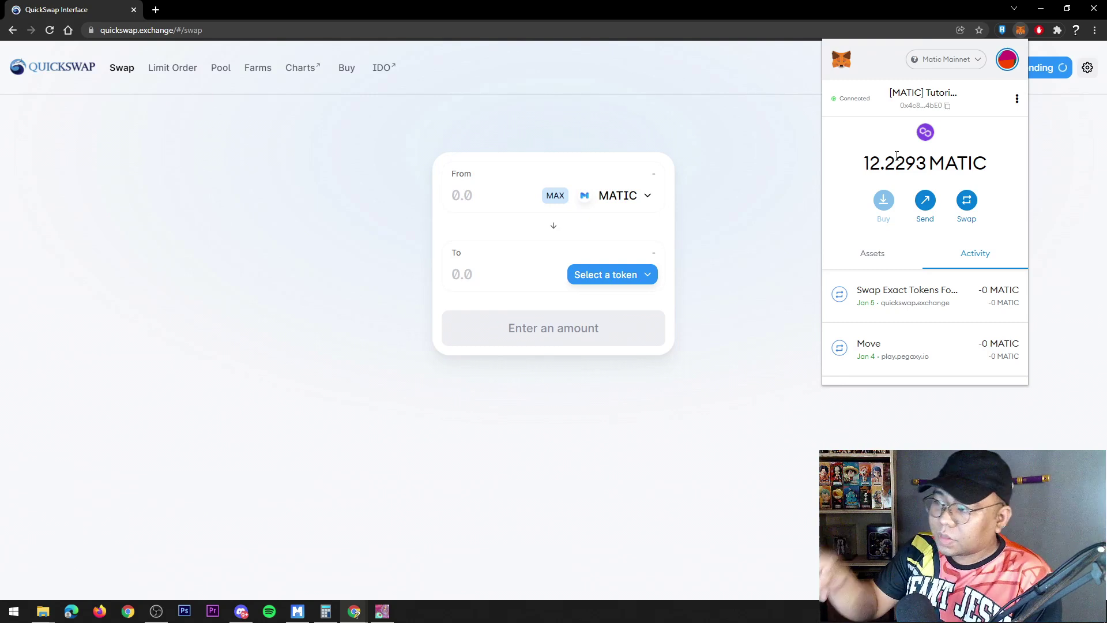
left_click(700, 138)
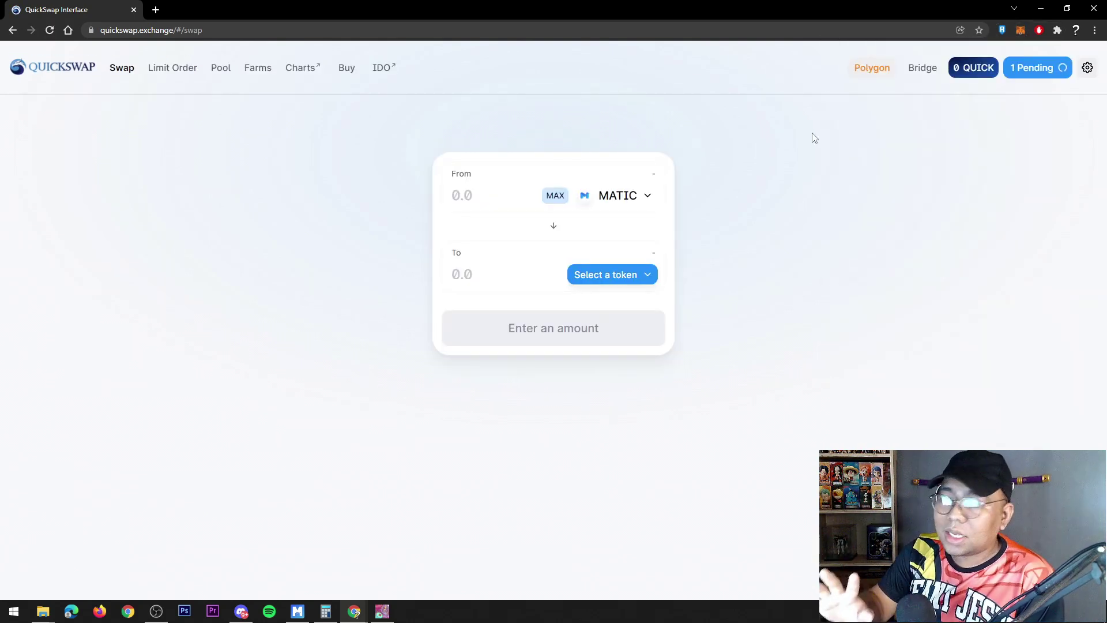
left_click(1006, 74)
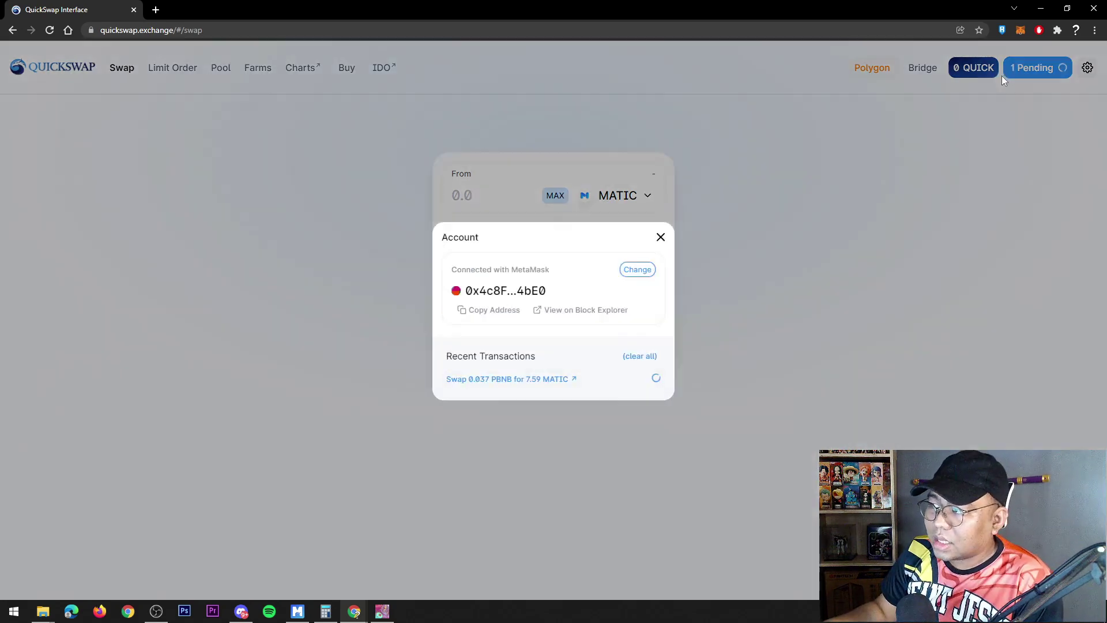
left_click(505, 383)
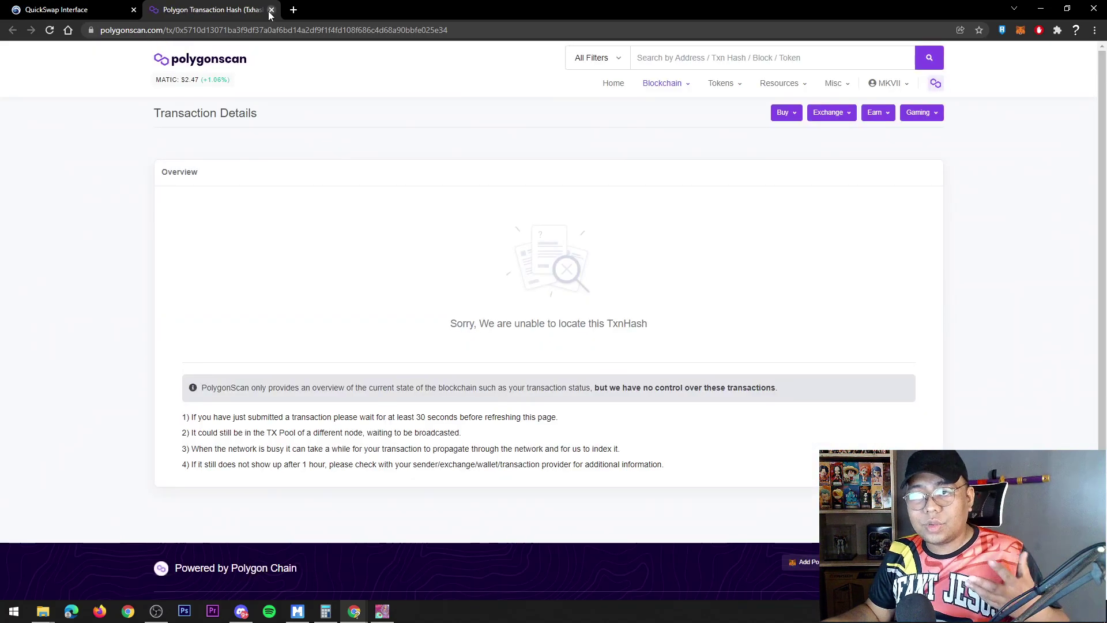
left_click(272, 10)
Step: Reload the QuickSwap page and reopen the MetaMask wallet to recheck its balance
left_click(50, 30)
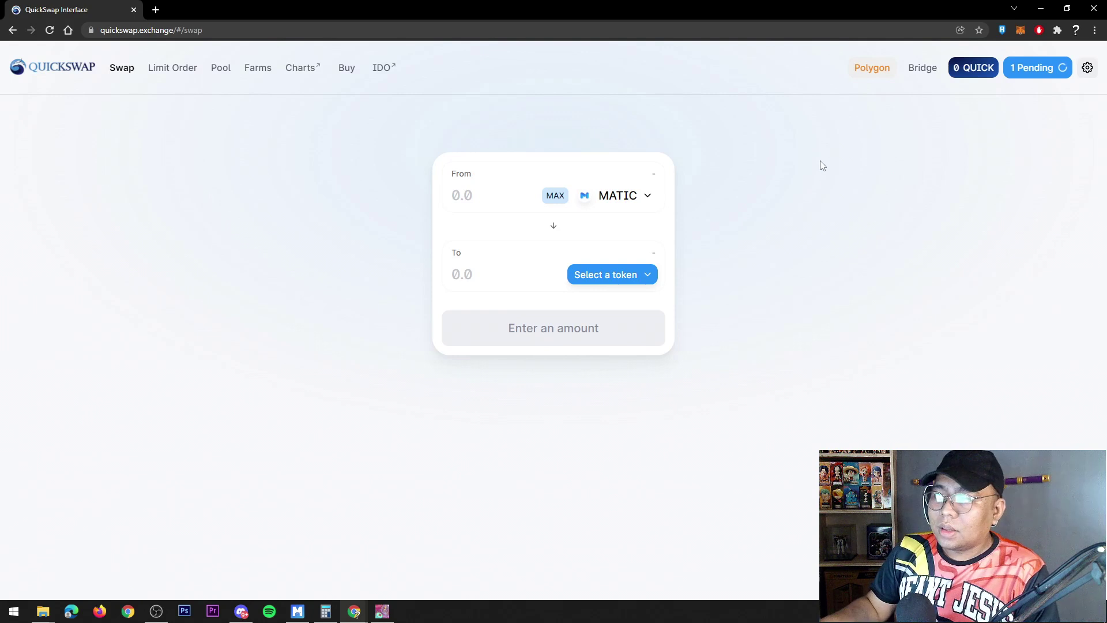
left_click(1021, 30)
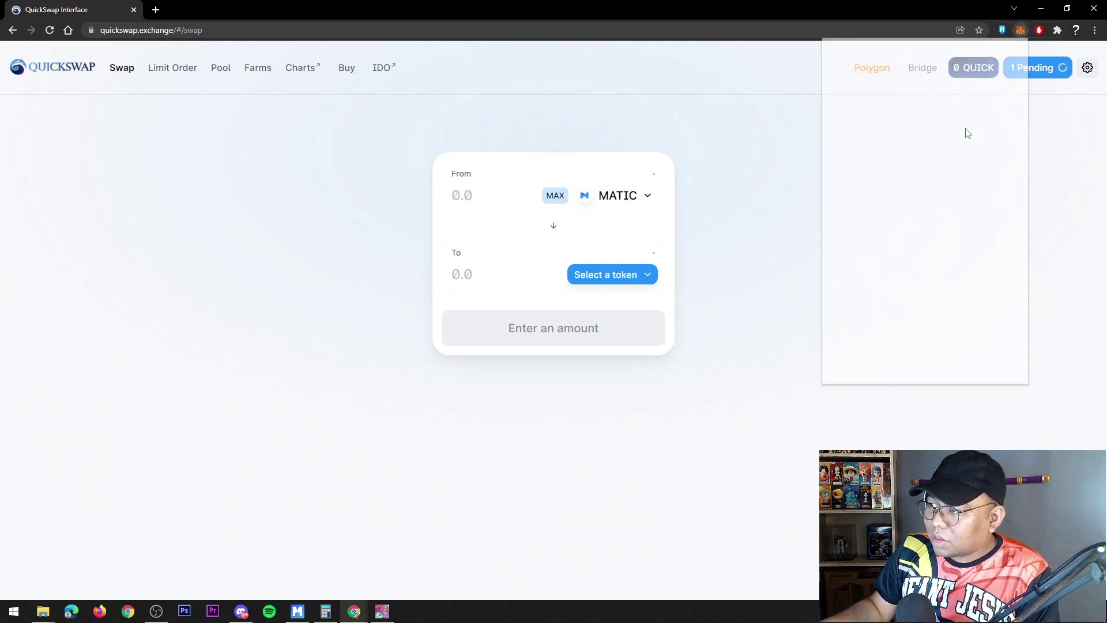